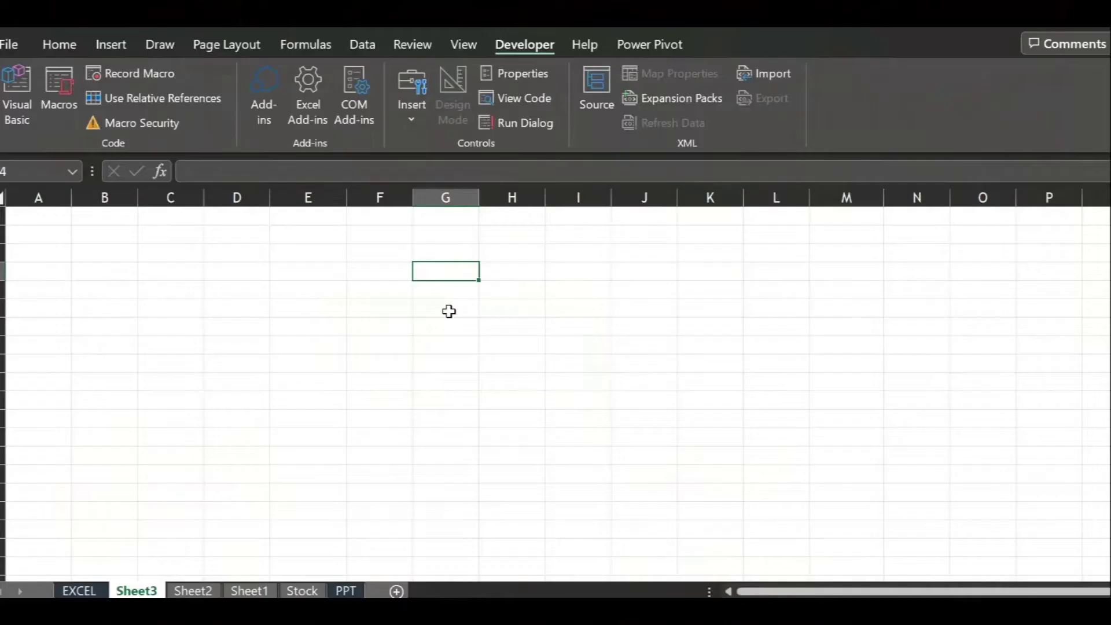
# - Enter HI in cell G4 on Sheet3 and reselect G4
pyautogui.write('HI')
pyautogui.press('Return')
pyautogui.click(462, 270)
# - Apply the 14-Mar-12 date number format to cells E5:I16
pyautogui.moveTo(315, 286); pyautogui.dragTo(602, 486)
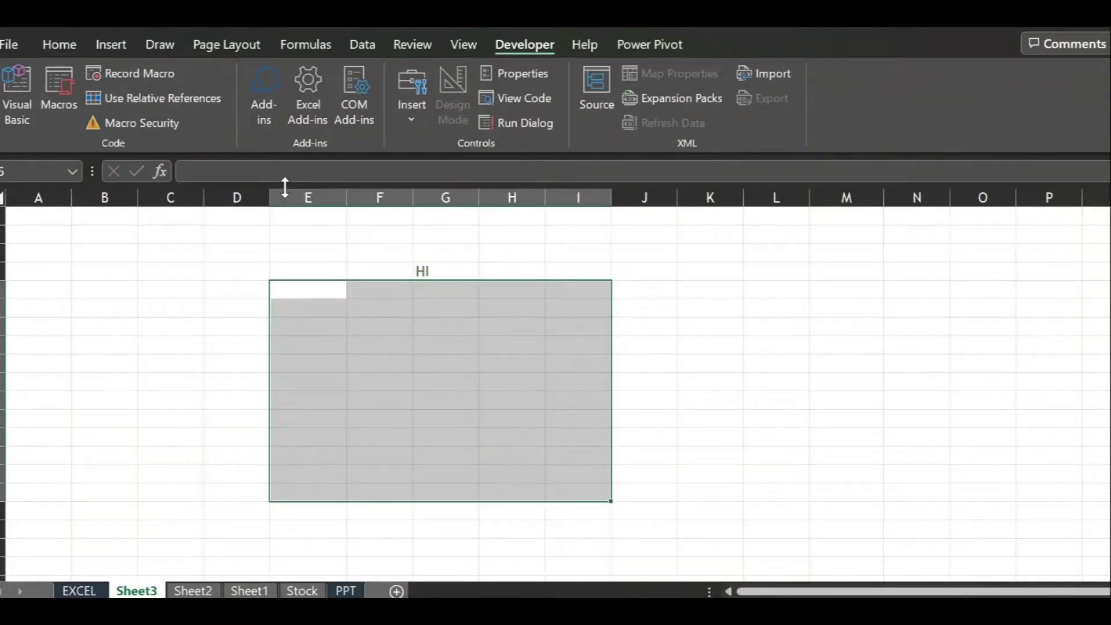
pyautogui.click(58, 46)
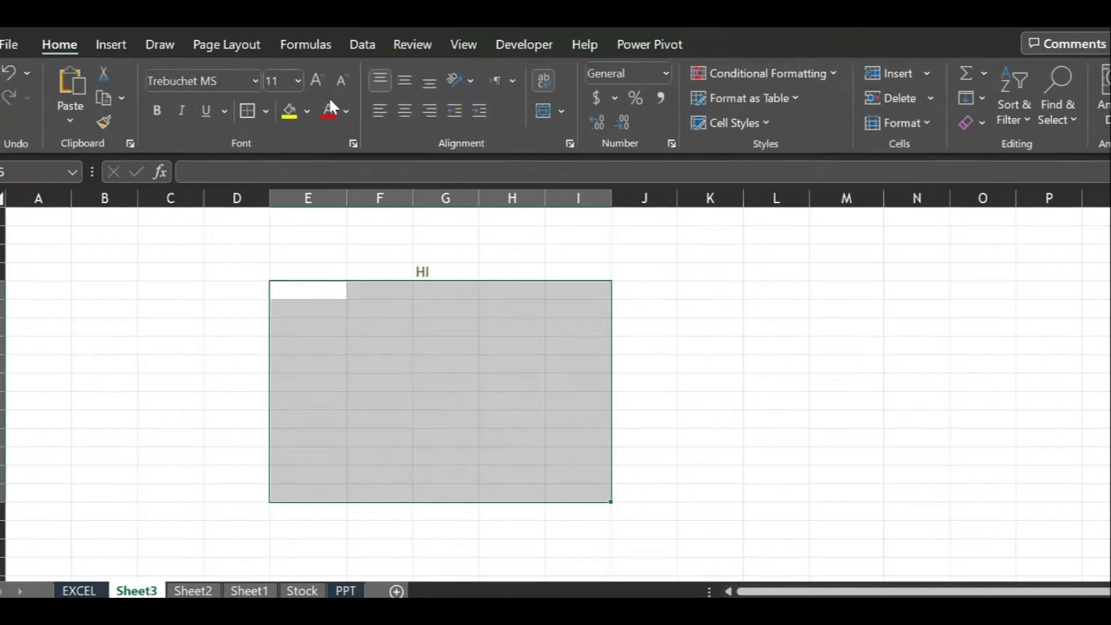
pyautogui.click(354, 144)
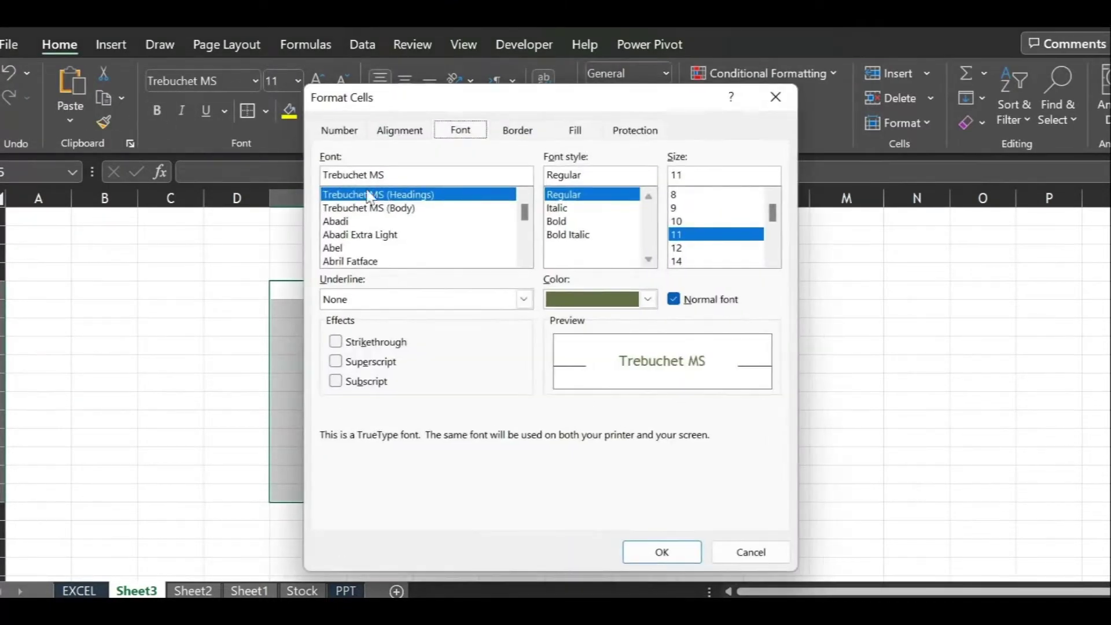
pyautogui.click(341, 129)
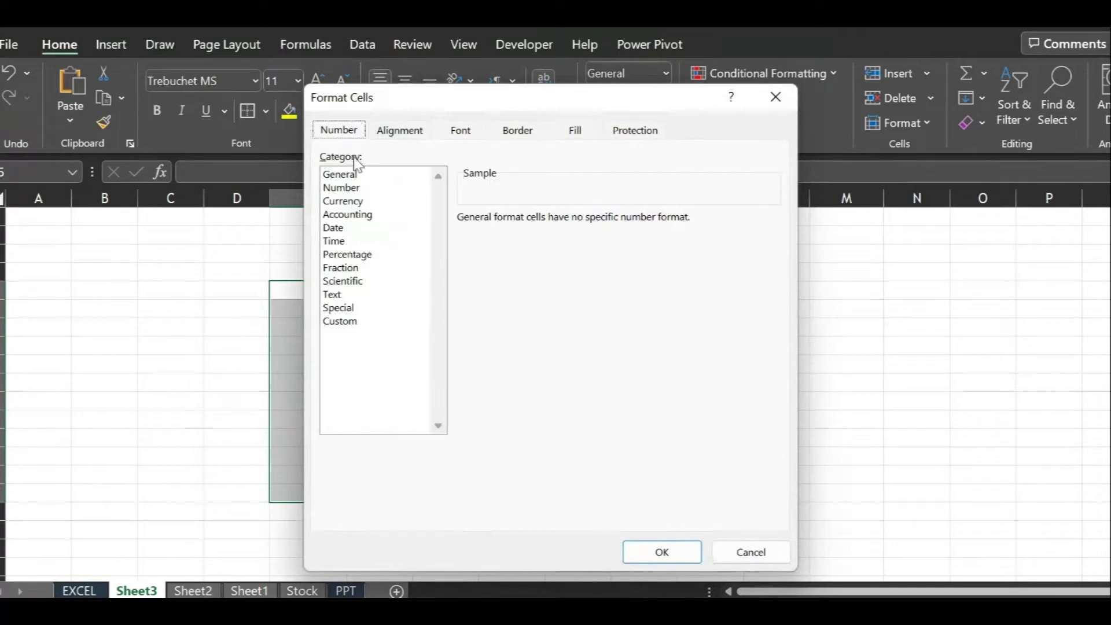
pyautogui.click(334, 229)
pyautogui.click(489, 275)
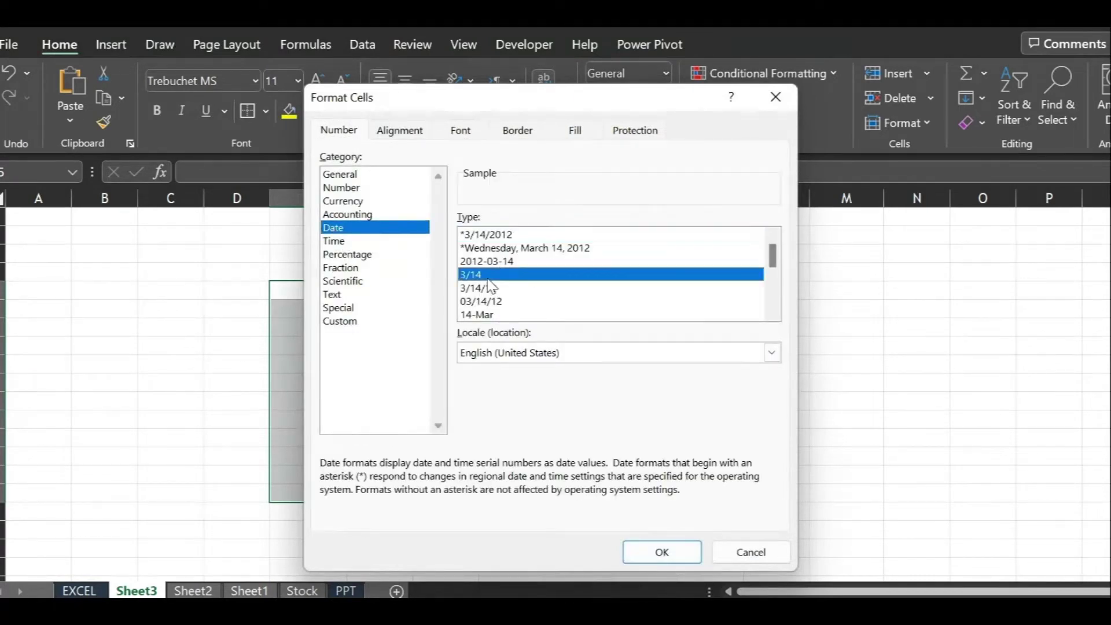
pyautogui.scroll(-2, 491, 285)
pyautogui.click(492, 262)
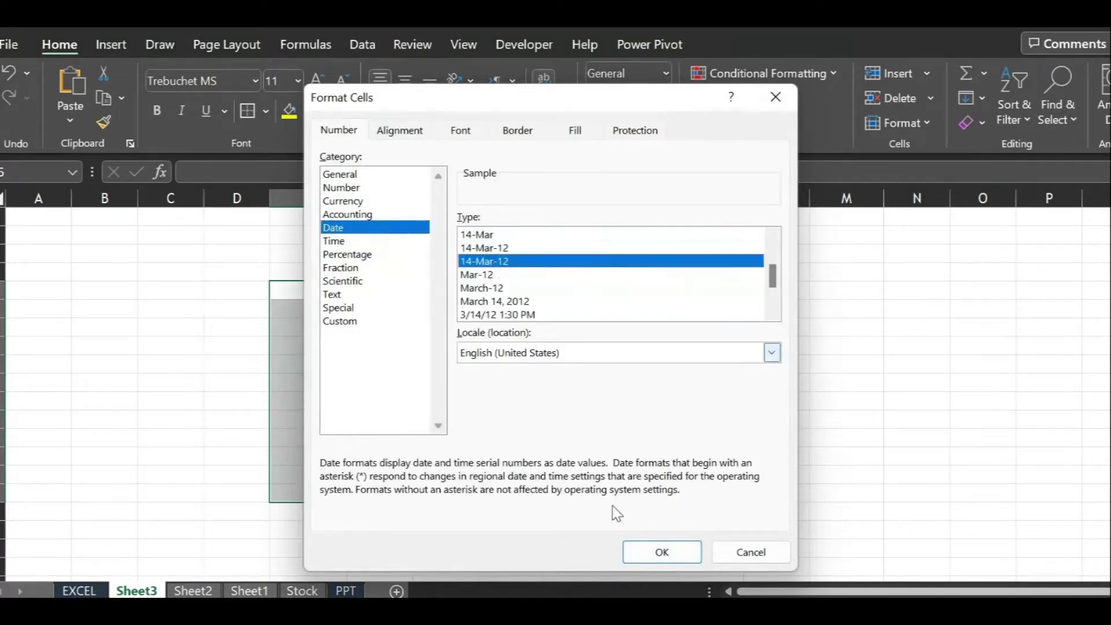
pyautogui.click(653, 552)
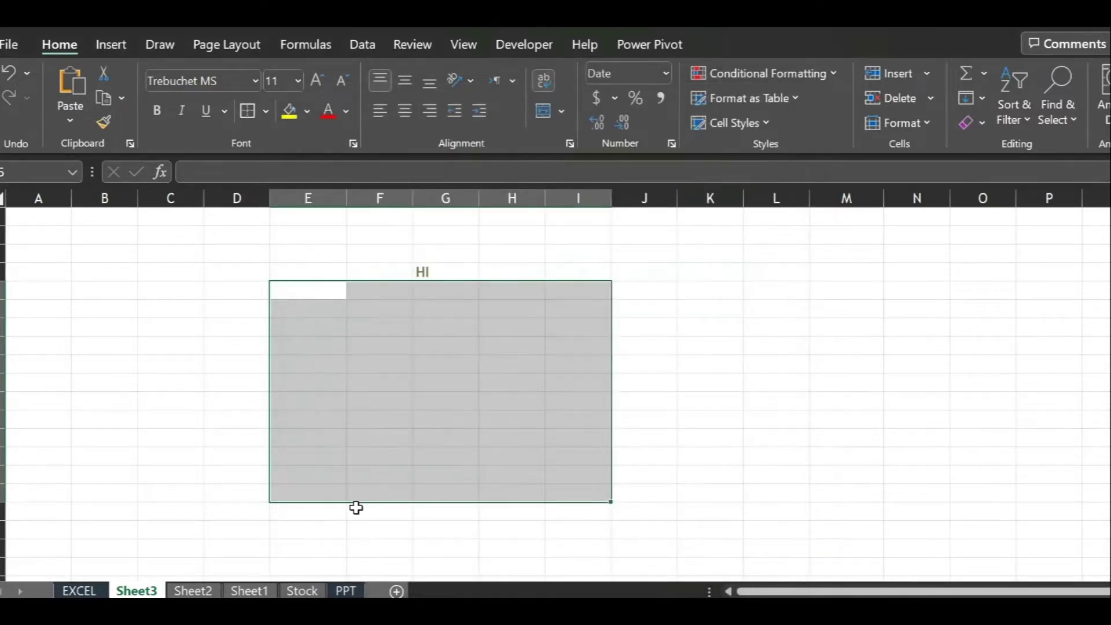
# - Enter 'THESE CELLS ARE FORMATTED TO DATES' in E17 with text wrapping turned off
pyautogui.click(321, 508)
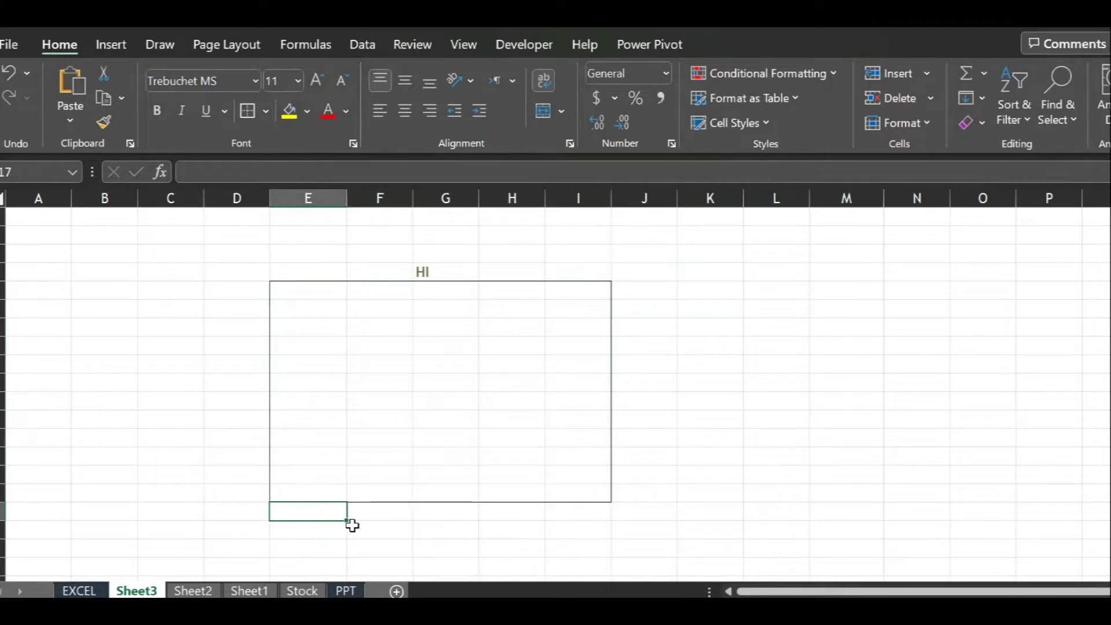
pyautogui.write('THERE')
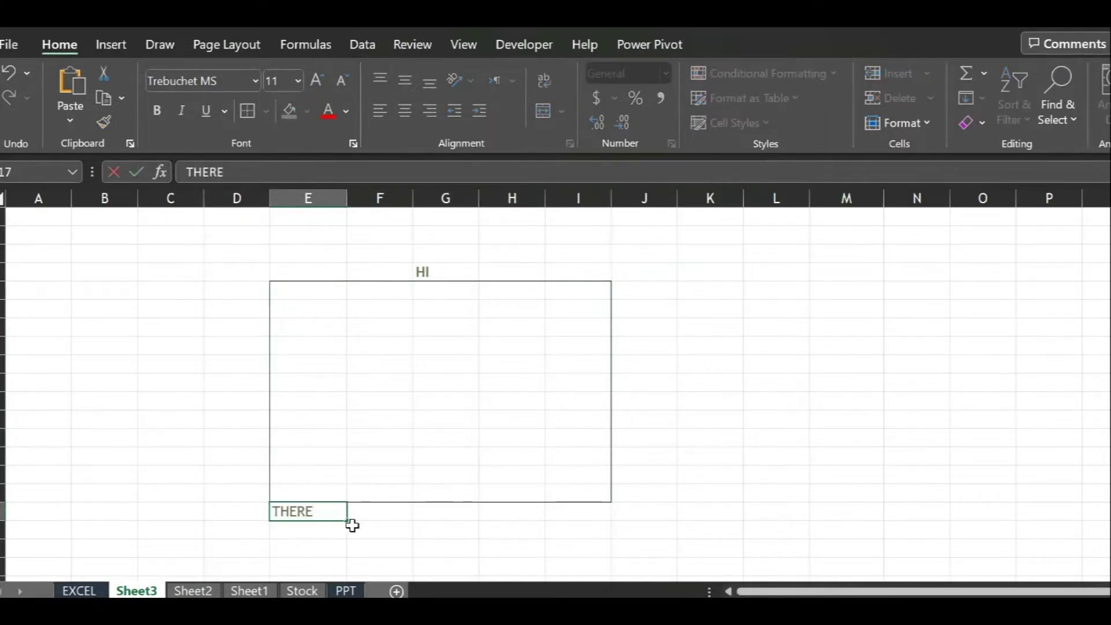
pyautogui.press('BackSpace')
pyautogui.press('BackSpace')
pyautogui.write('SE CEL')
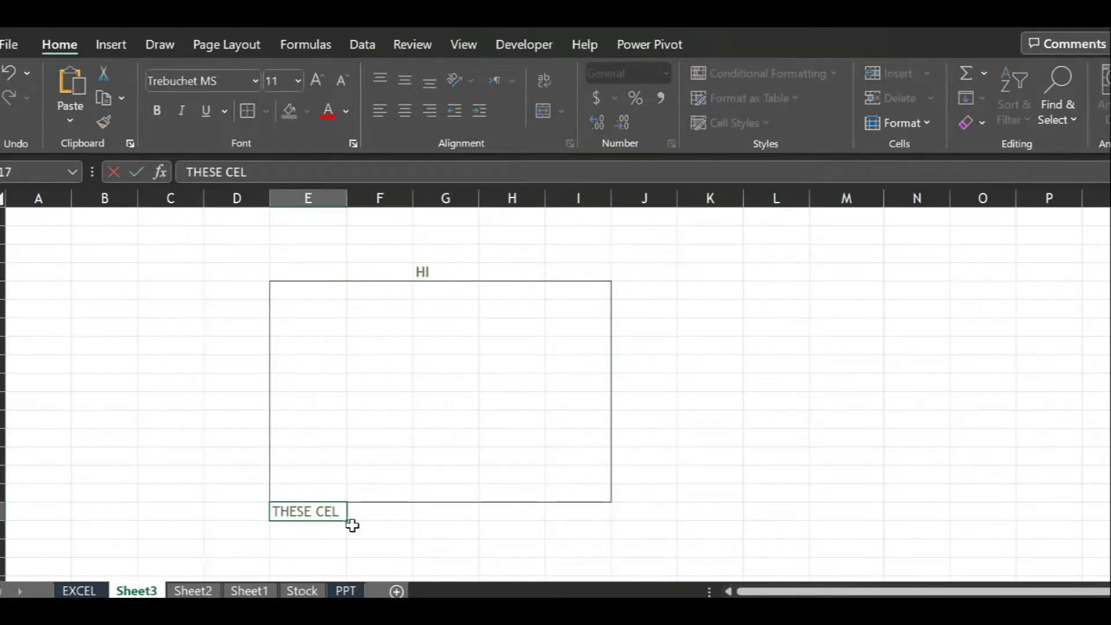
pyautogui.write('LS ARE F')
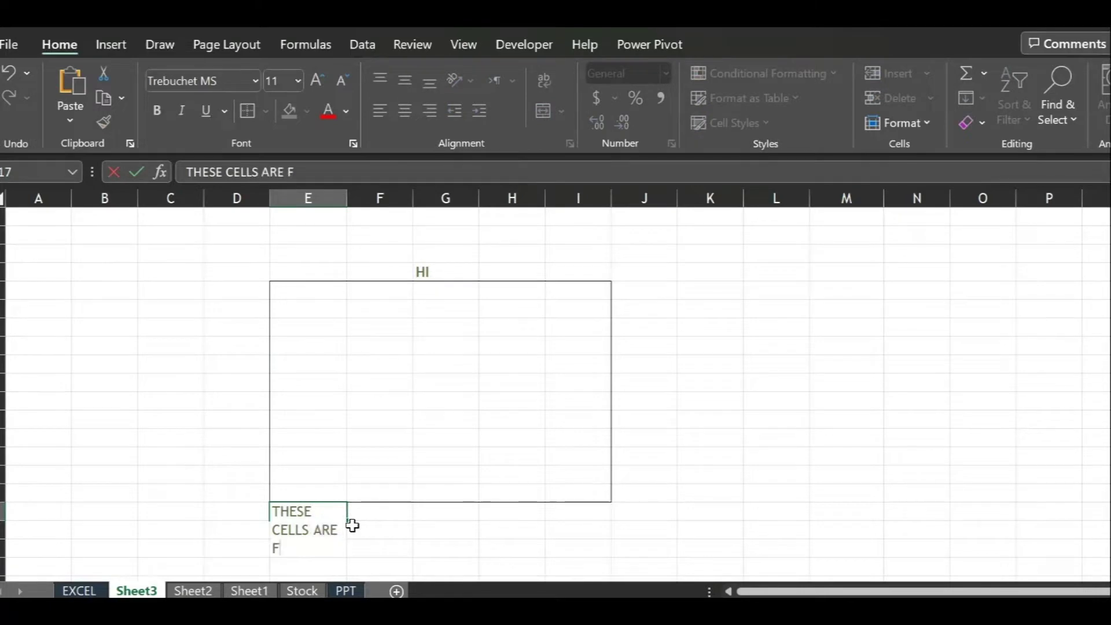
pyautogui.write('ORMATTED')
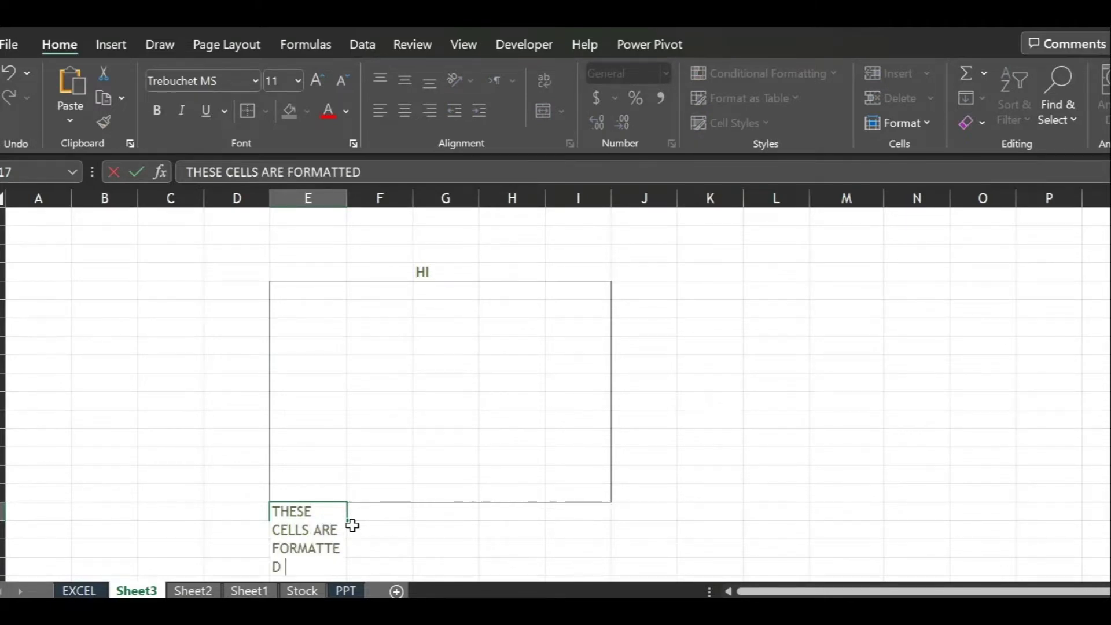
pyautogui.write(' TO DATES')
pyautogui.press('Return')
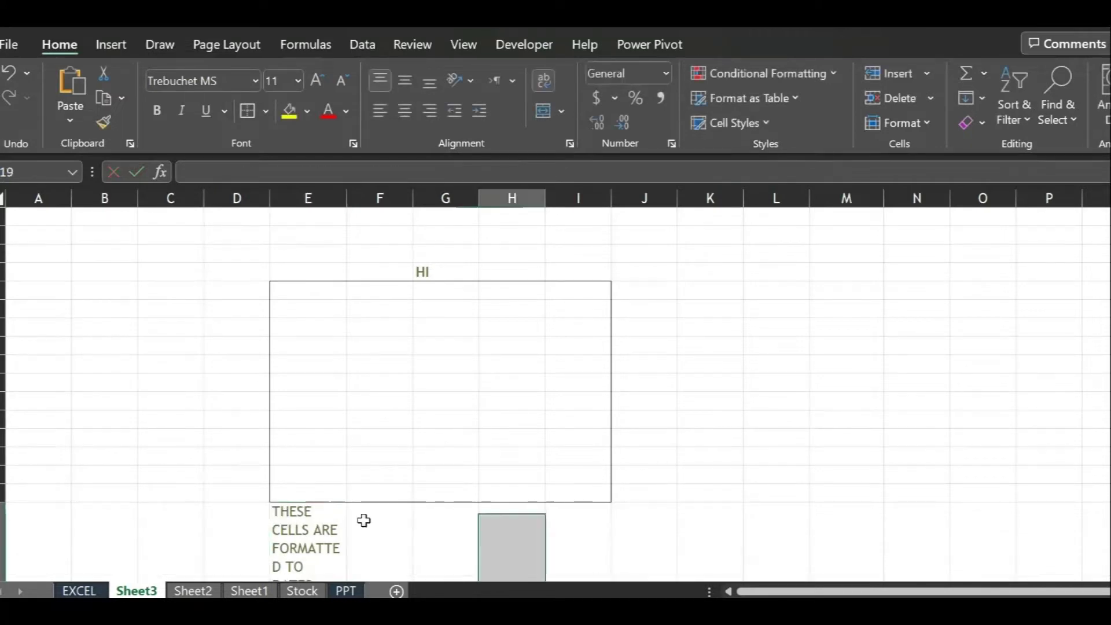
pyautogui.click(300, 524)
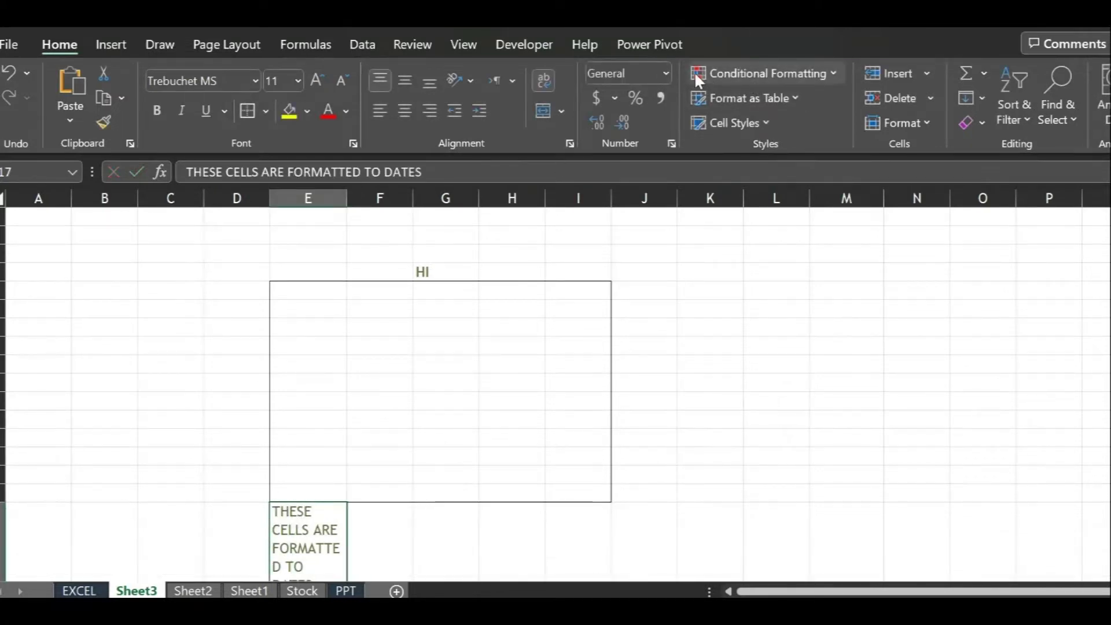
pyautogui.click(544, 80)
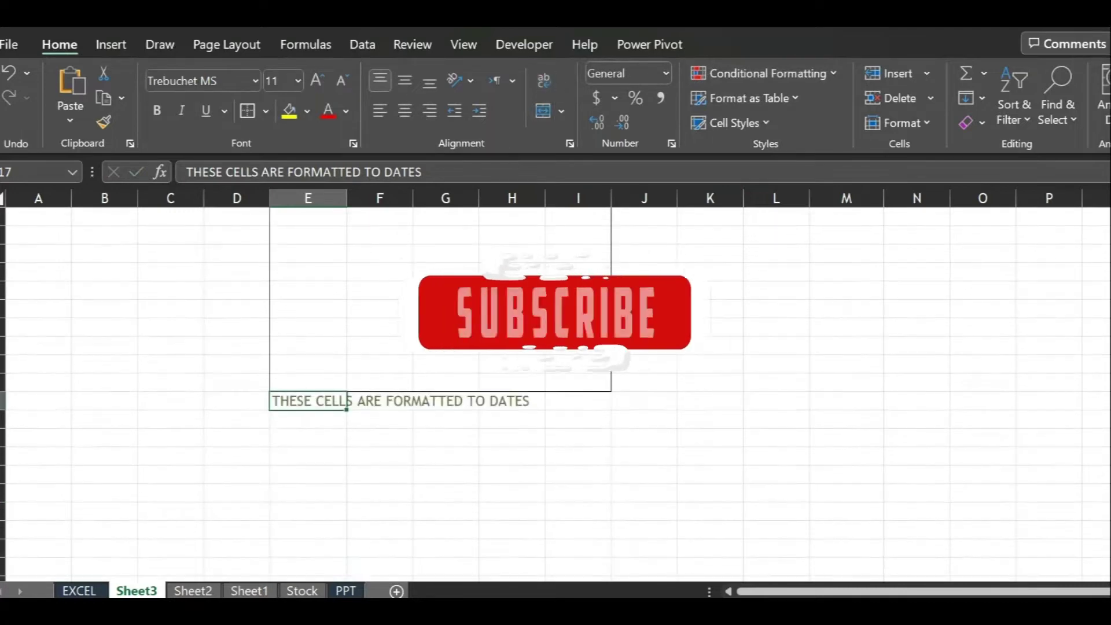
# - Set the width of columns E through I to 12
pyautogui.click(374, 328)
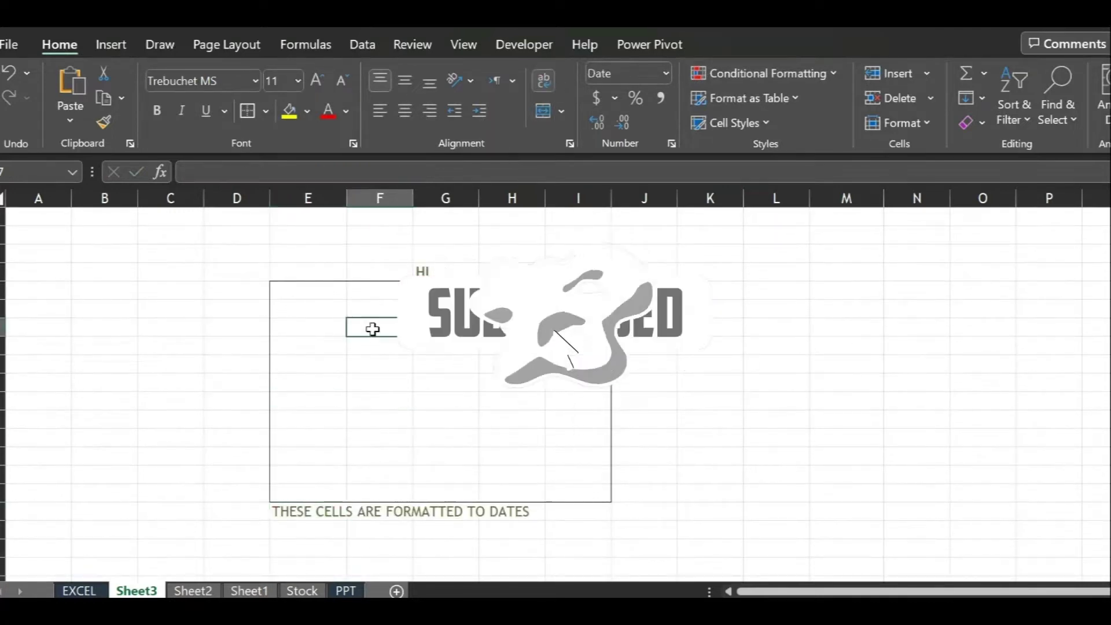
pyautogui.moveTo(608, 197); pyautogui.dragTo(323, 196)
pyautogui.rightClick(324, 197)
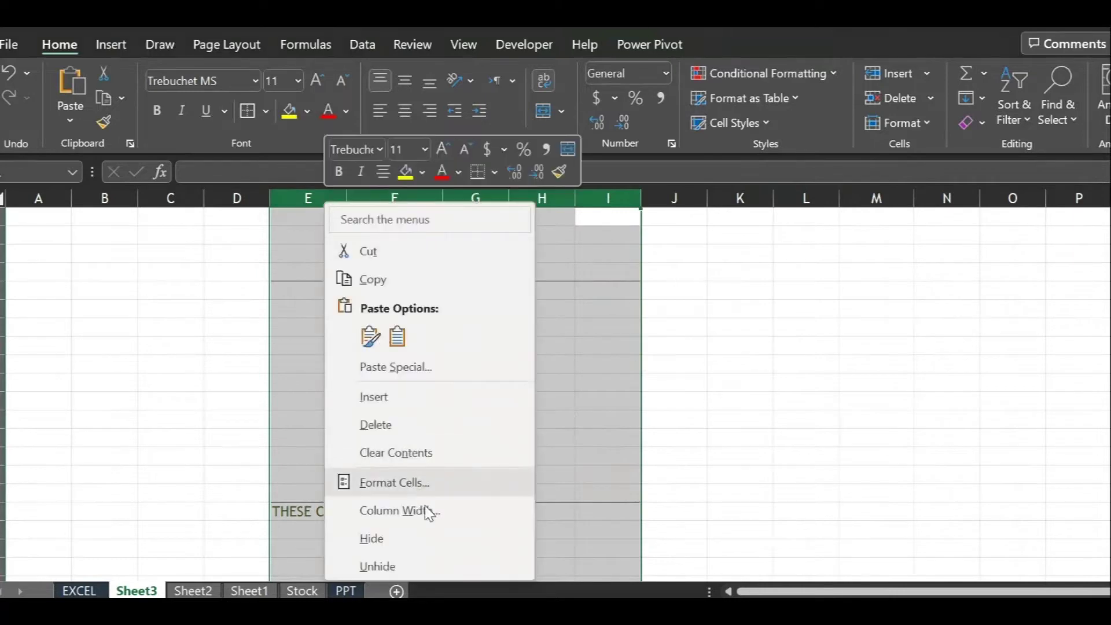
pyautogui.click(426, 510)
pyautogui.write('12')
pyautogui.press('Return')
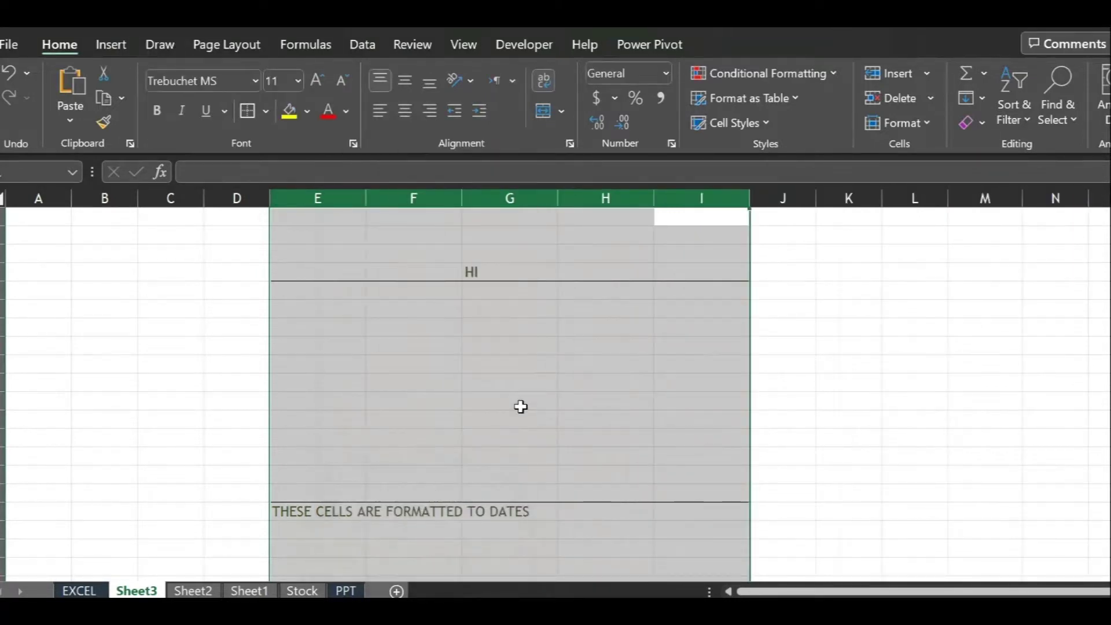
pyautogui.click(532, 404)
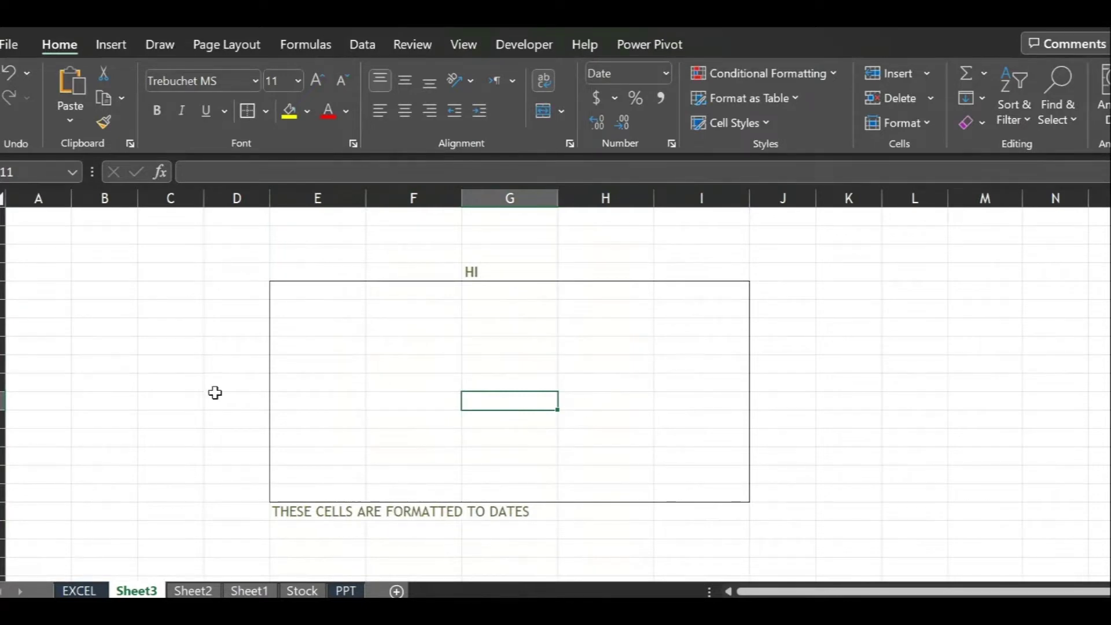
# - Find the Mini Calendar and Date Picker add-in by searching the store for DATE PICKER, and add it
pyautogui.click(527, 46)
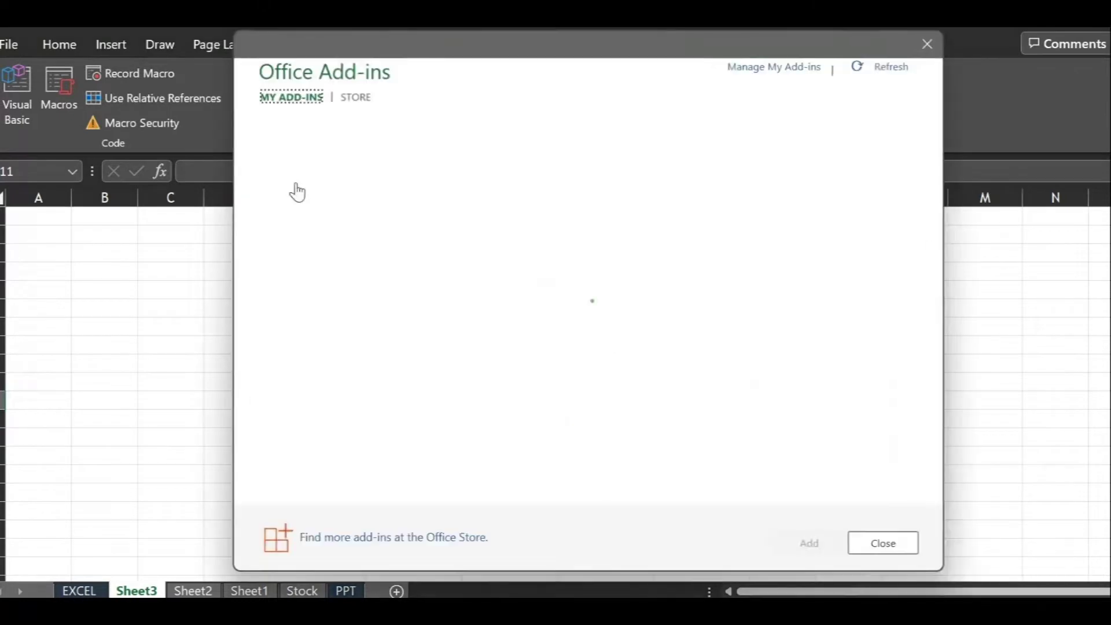
pyautogui.click(355, 96)
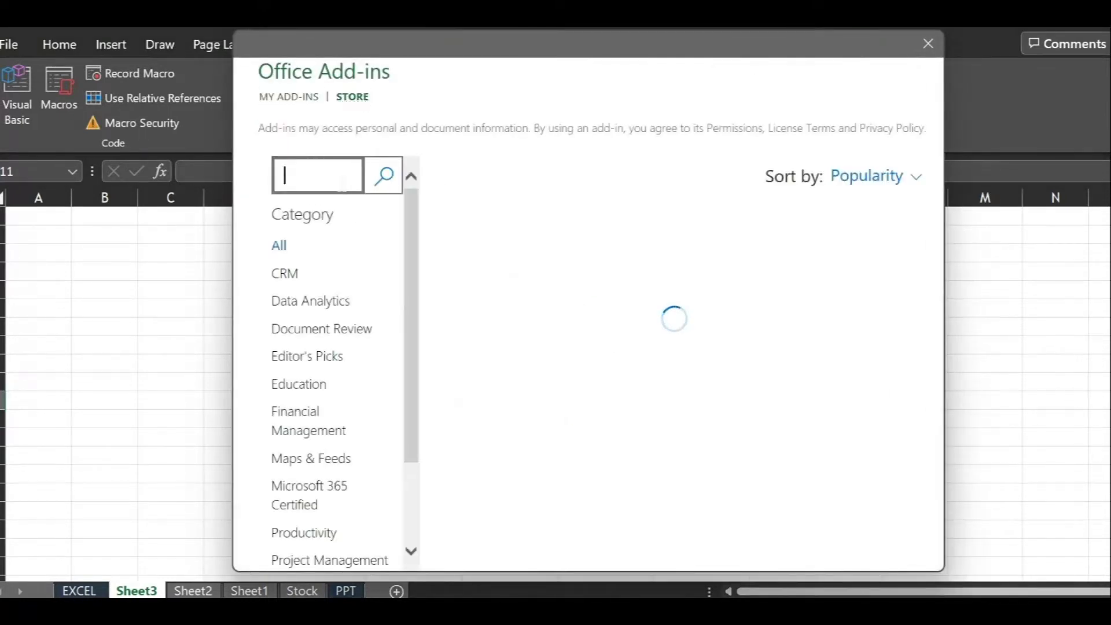
pyautogui.write('DATE PICK')
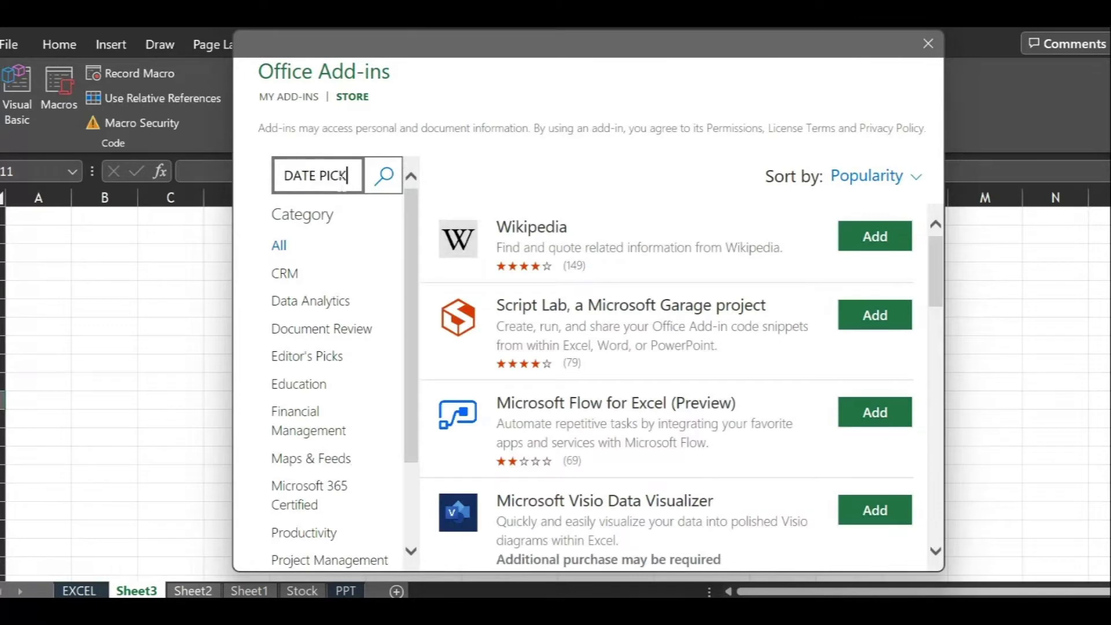
pyautogui.write('ER')
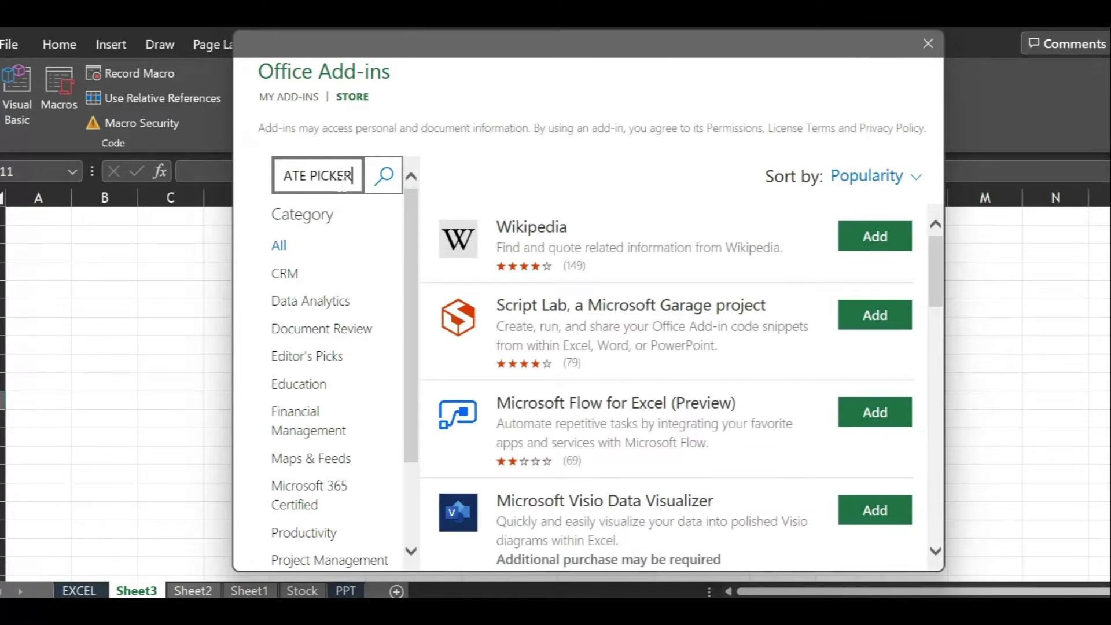
pyautogui.click(386, 184)
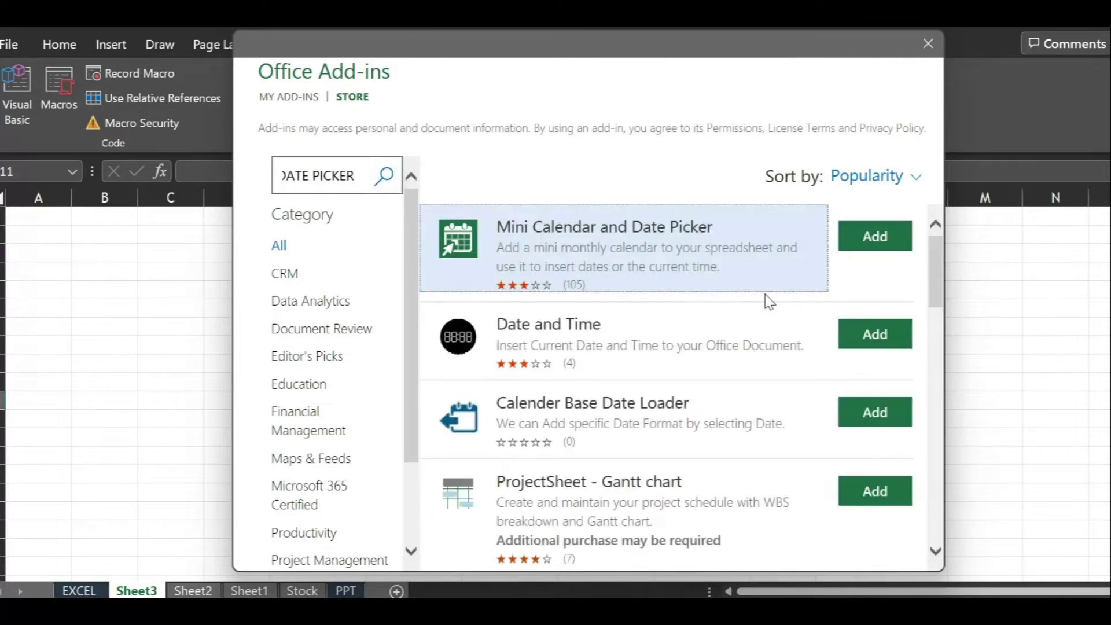
pyautogui.click(890, 247)
pyautogui.click(786, 399)
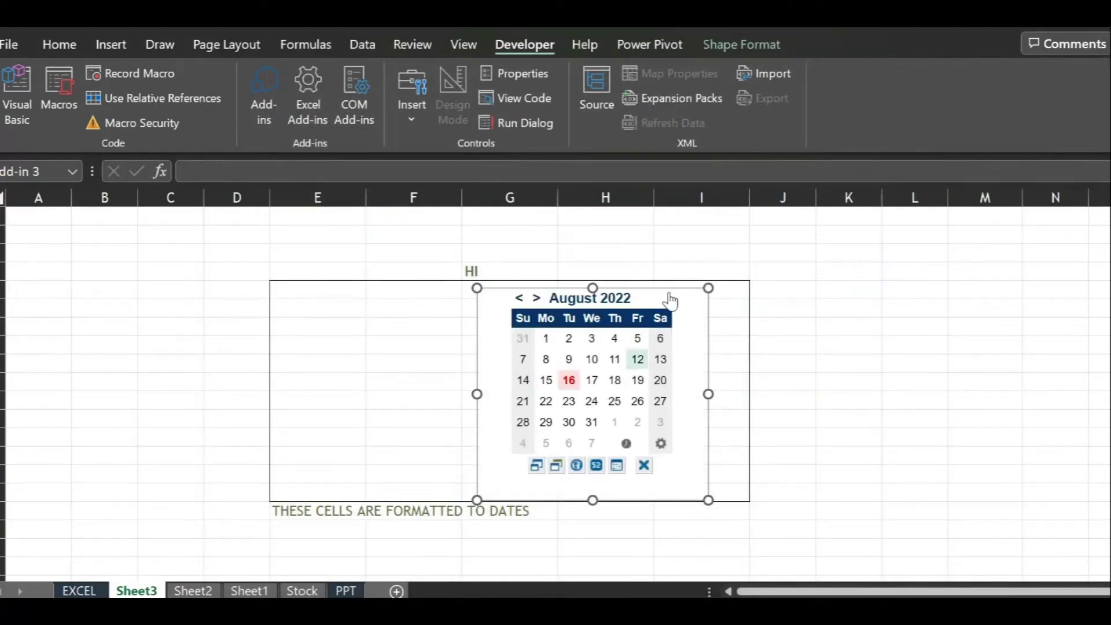
# - Move the calendar left of the date block and insert 22-Jun-22 in the top-left cell
pyautogui.moveTo(677, 293); pyautogui.dragTo(219, 267)
pyautogui.click(310, 300)
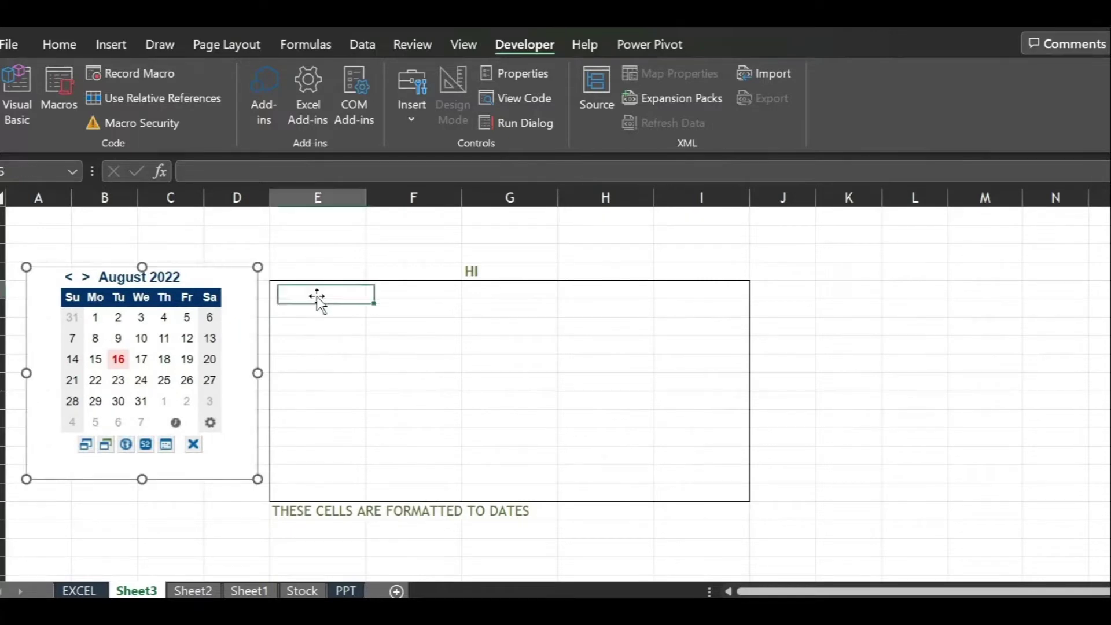
pyautogui.click(69, 279)
pyautogui.click(68, 279)
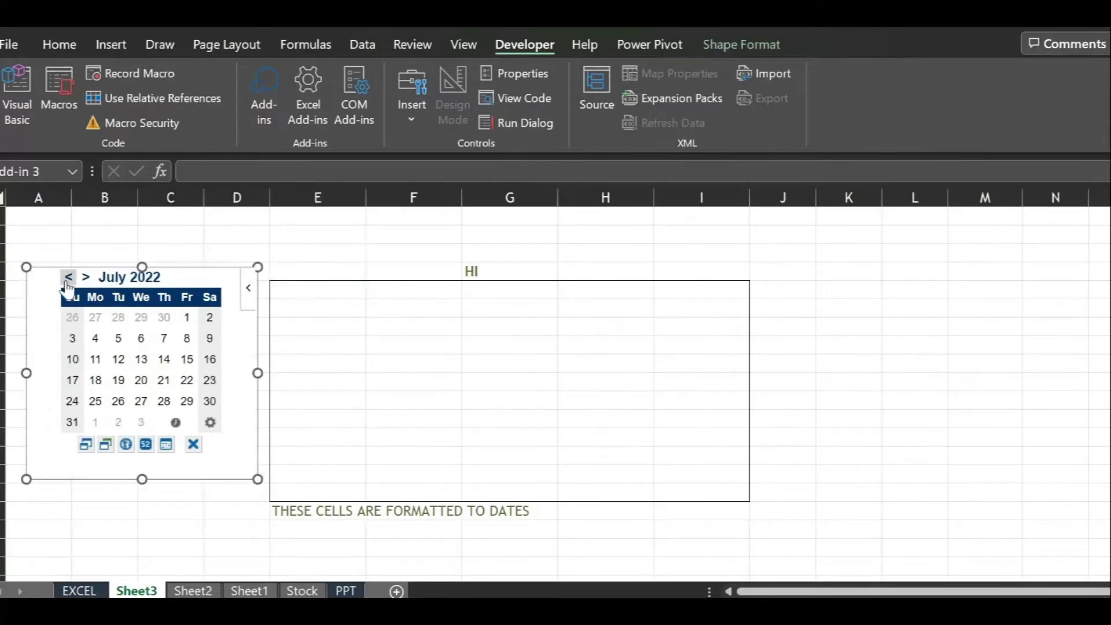
pyautogui.click(69, 279)
pyautogui.click(141, 384)
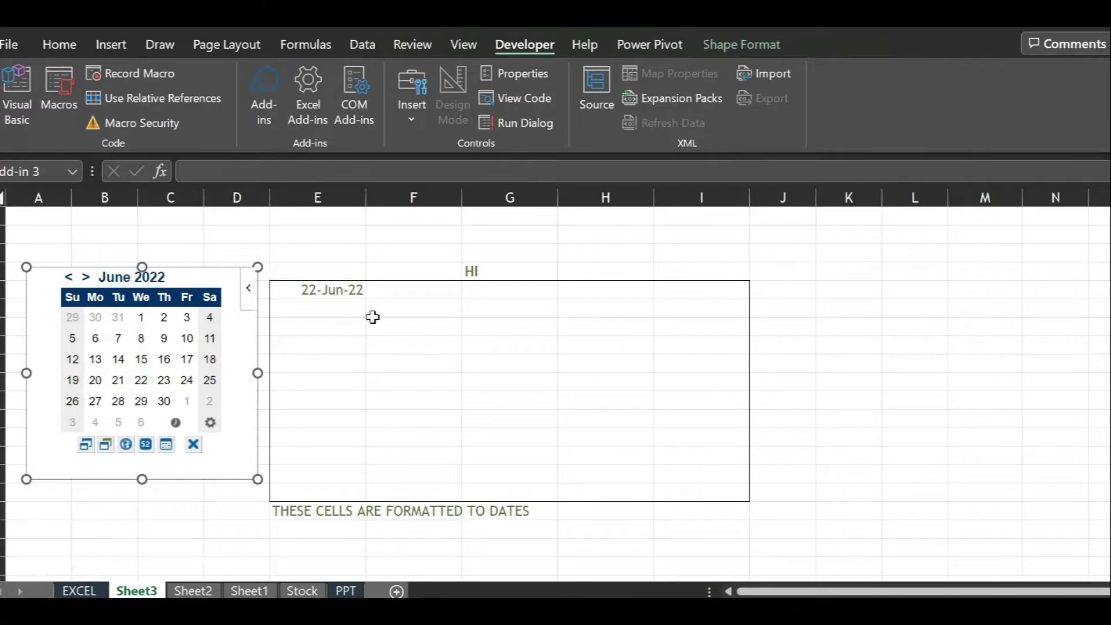
# - Insert 09-Aug-22 in the cell beside 22-Jun-22
pyautogui.click(446, 289)
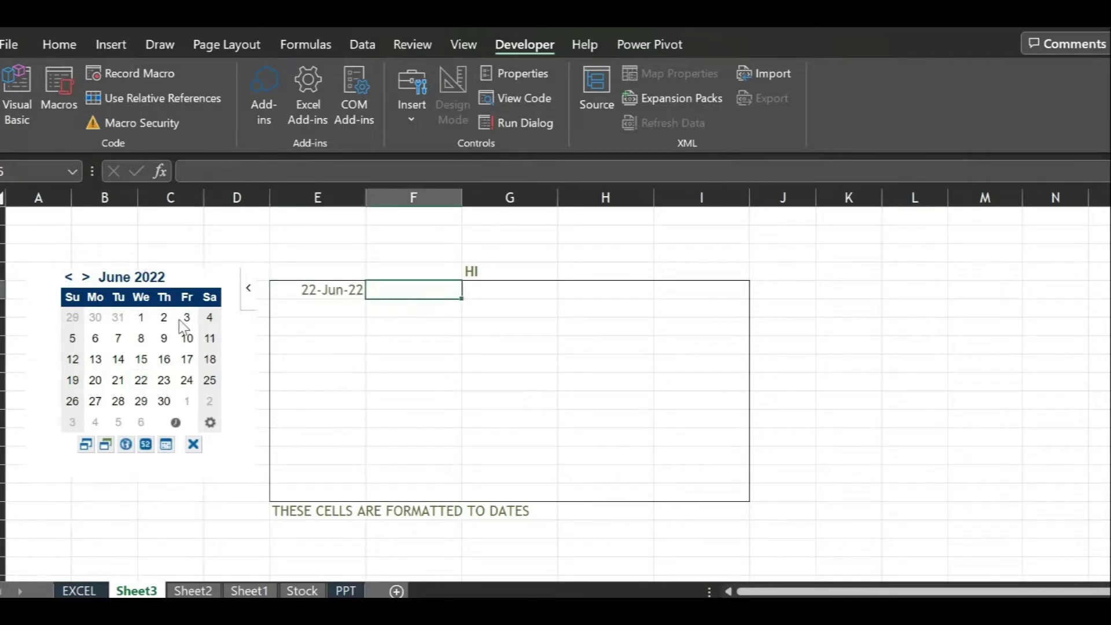
pyautogui.click(86, 279)
pyautogui.click(86, 279)
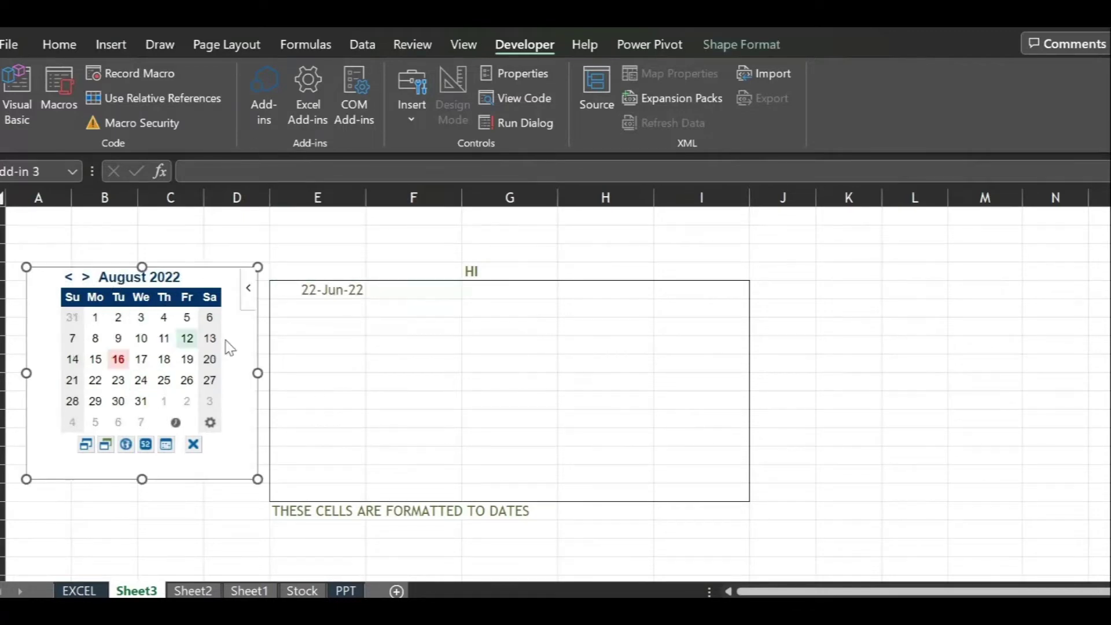
pyautogui.click(117, 341)
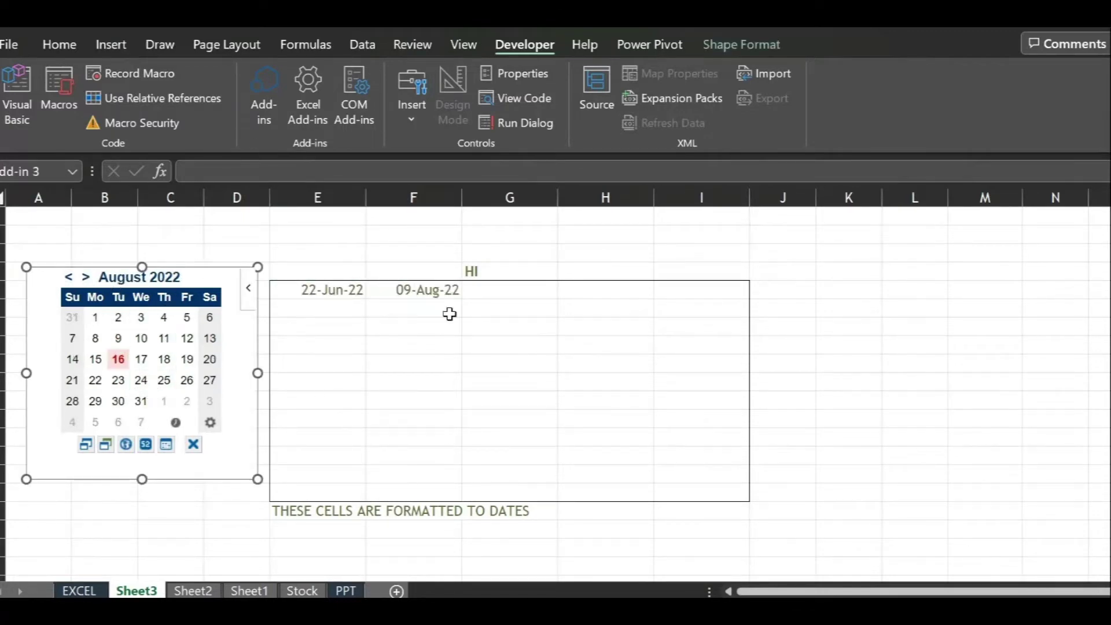
pyautogui.click(434, 357)
pyautogui.click(527, 290)
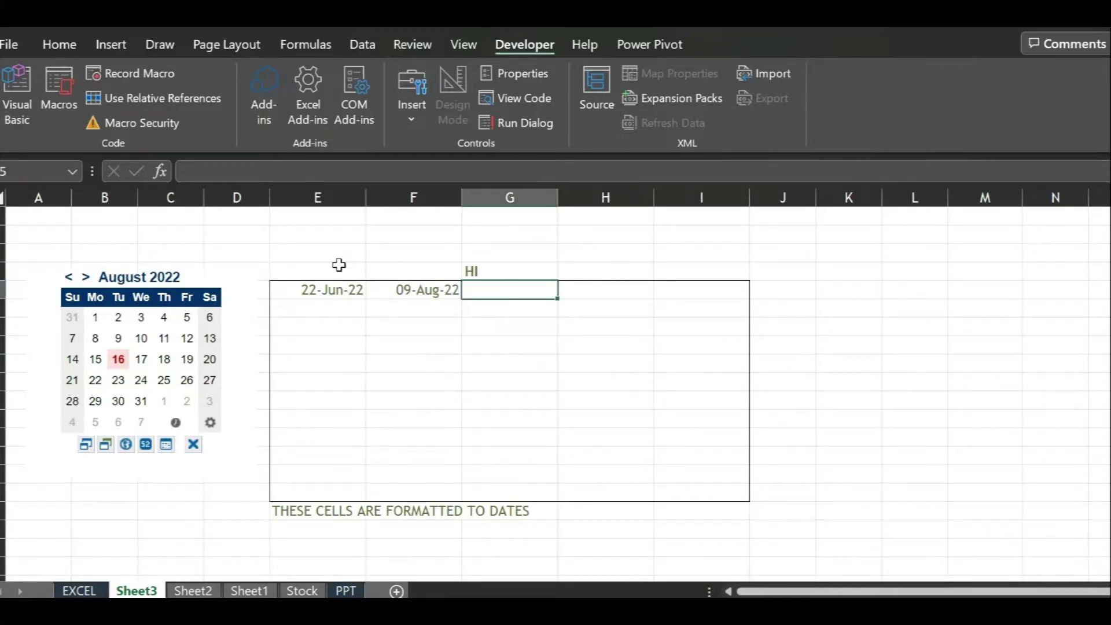
# - Centre the contents of the whole bordered date box
pyautogui.moveTo(330, 290); pyautogui.dragTo(708, 496)
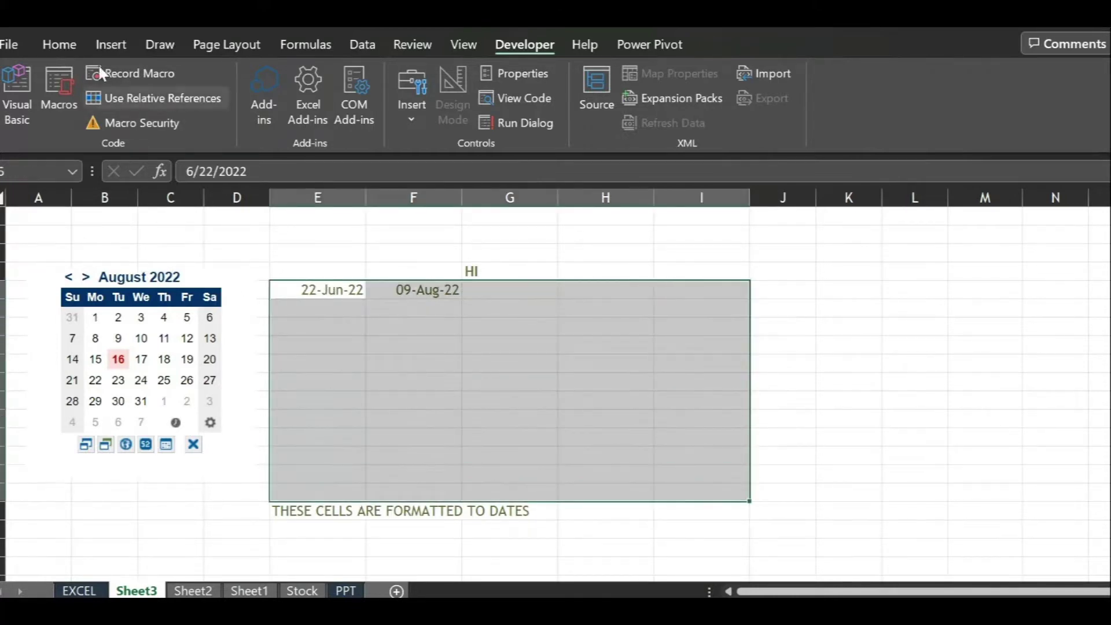
pyautogui.click(68, 42)
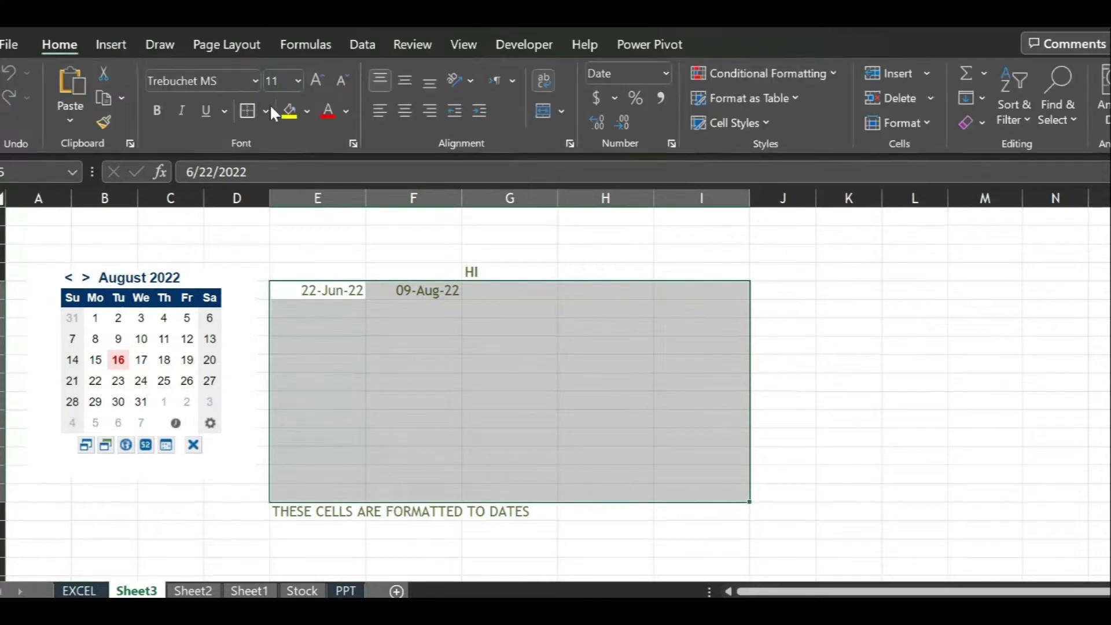
pyautogui.click(398, 114)
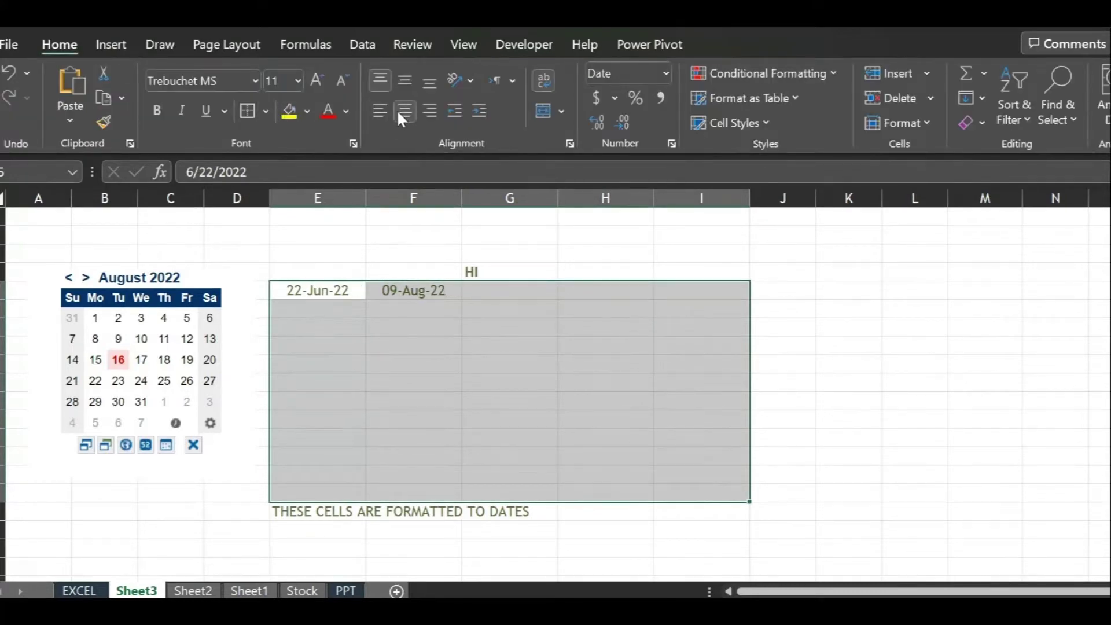
pyautogui.click(376, 345)
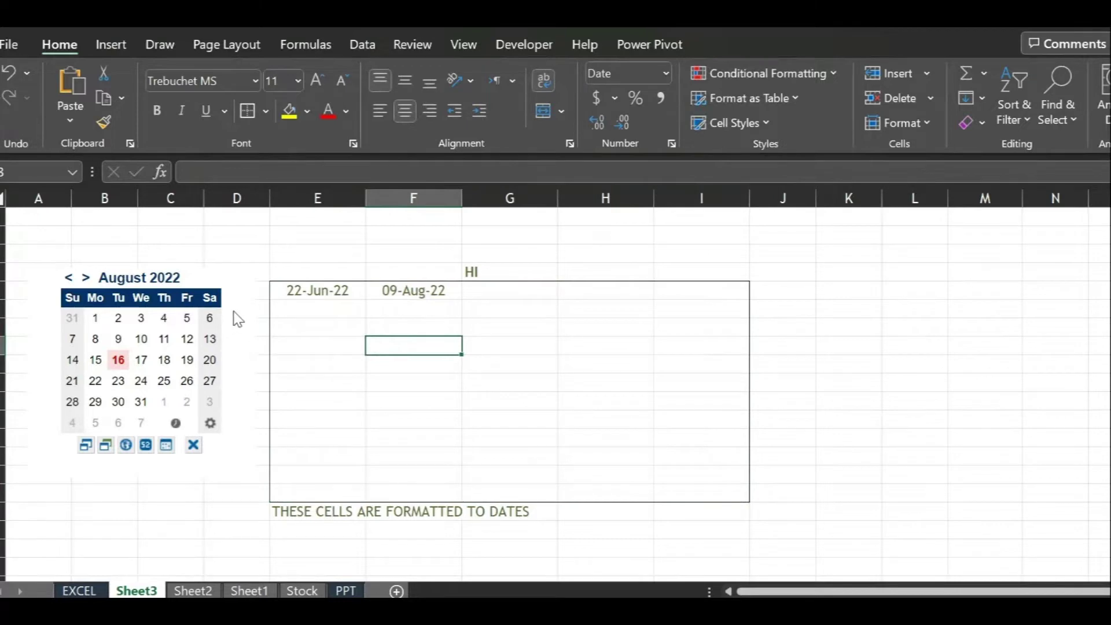
# - Insert 29-Apr-22 in the cell after 09-Aug-22
pyautogui.click(521, 291)
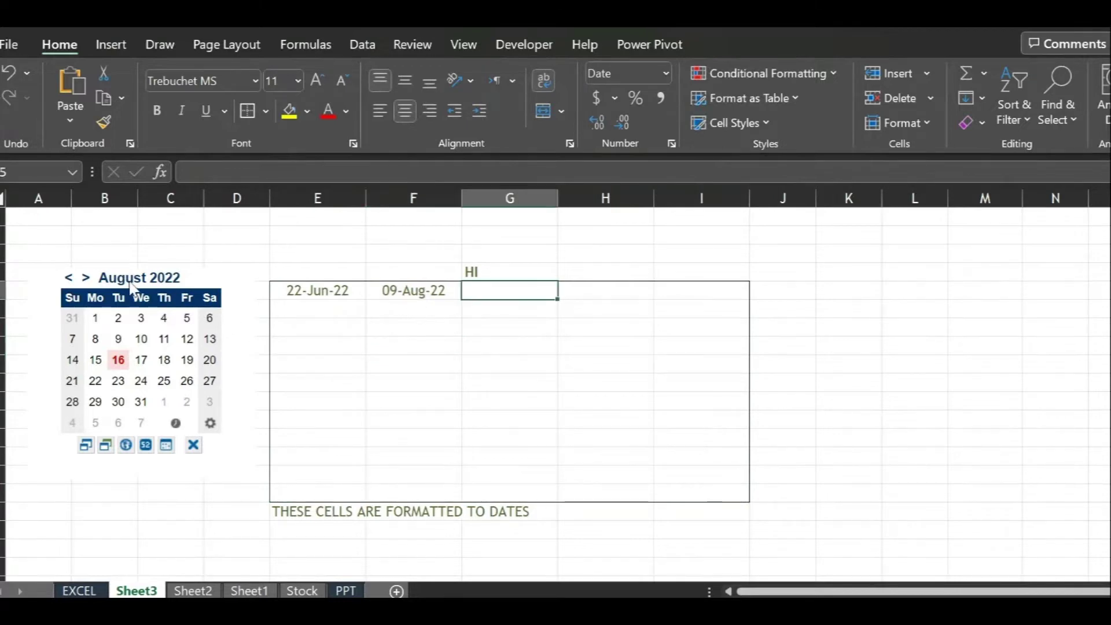
pyautogui.click(68, 278)
pyautogui.click(68, 278)
pyautogui.click(68, 278)
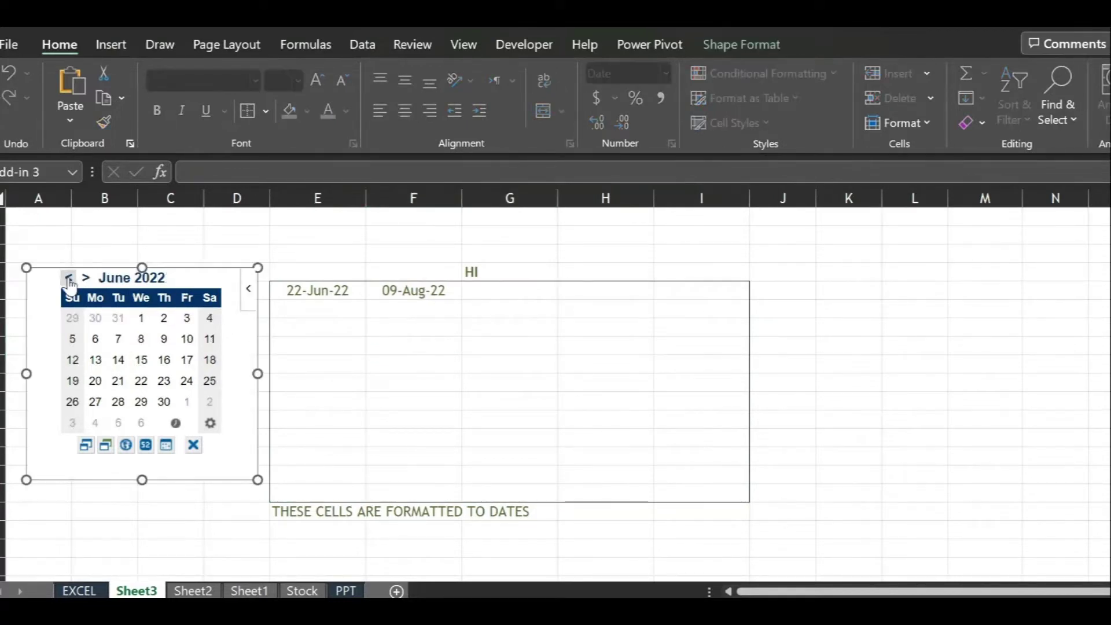
pyautogui.click(68, 277)
# - Insert 31-Dec-20 in the cell after 29-Apr-22
pyautogui.click(68, 278)
pyautogui.click(187, 403)
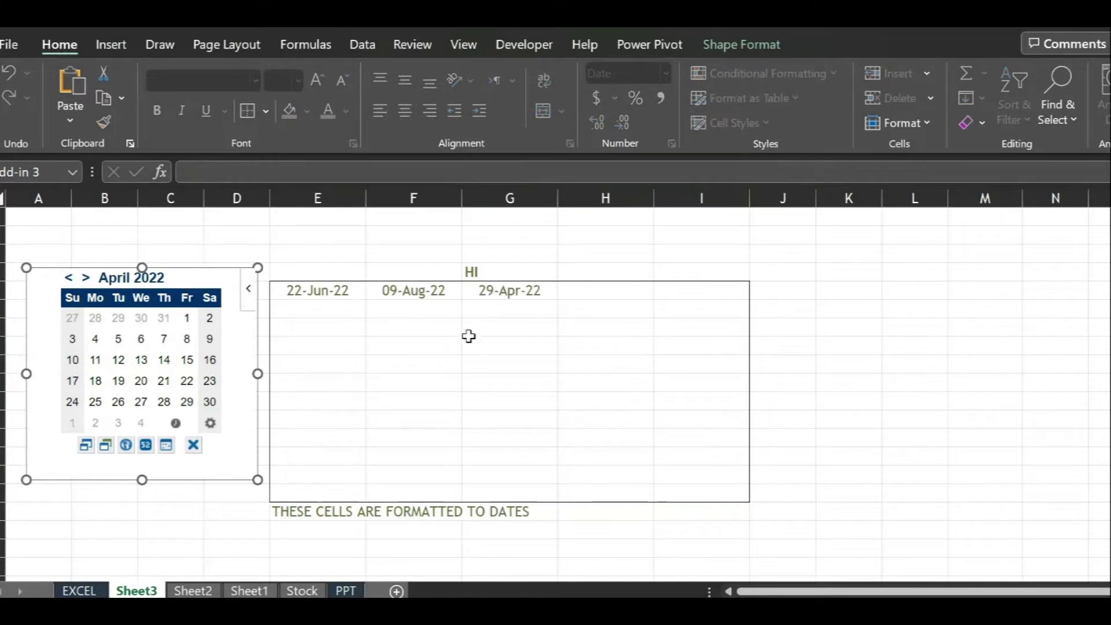
pyautogui.click(593, 296)
pyautogui.click(68, 278)
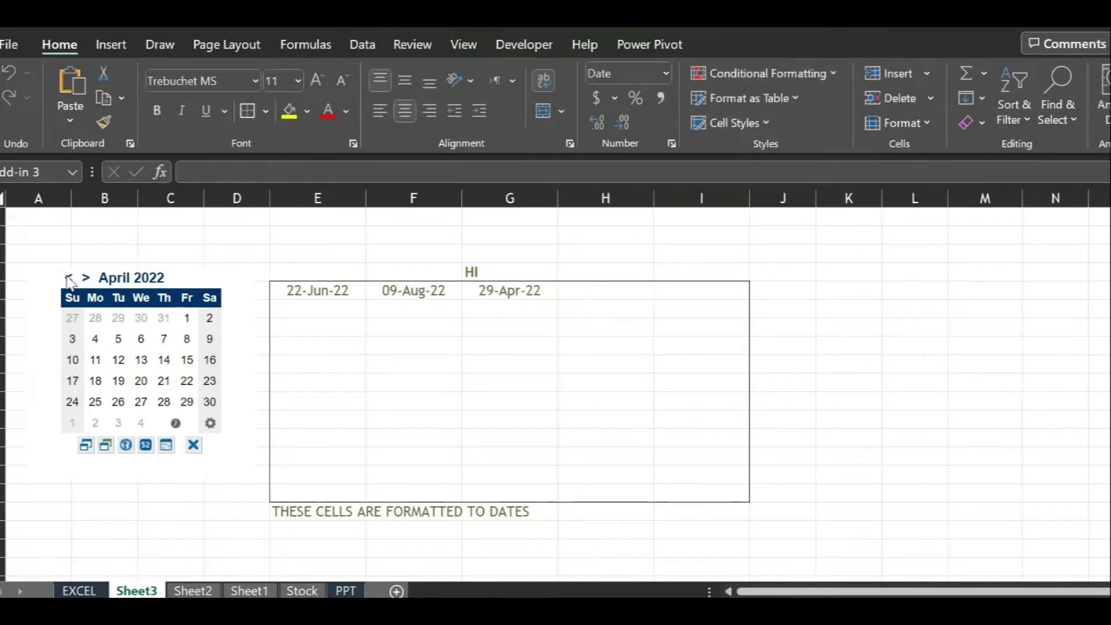
pyautogui.click(68, 278)
pyautogui.click(68, 278)
pyautogui.click(68, 277)
pyautogui.doubleClick(68, 278)
pyautogui.click(68, 277)
pyautogui.doubleClick(69, 277)
pyautogui.doubleClick(68, 277)
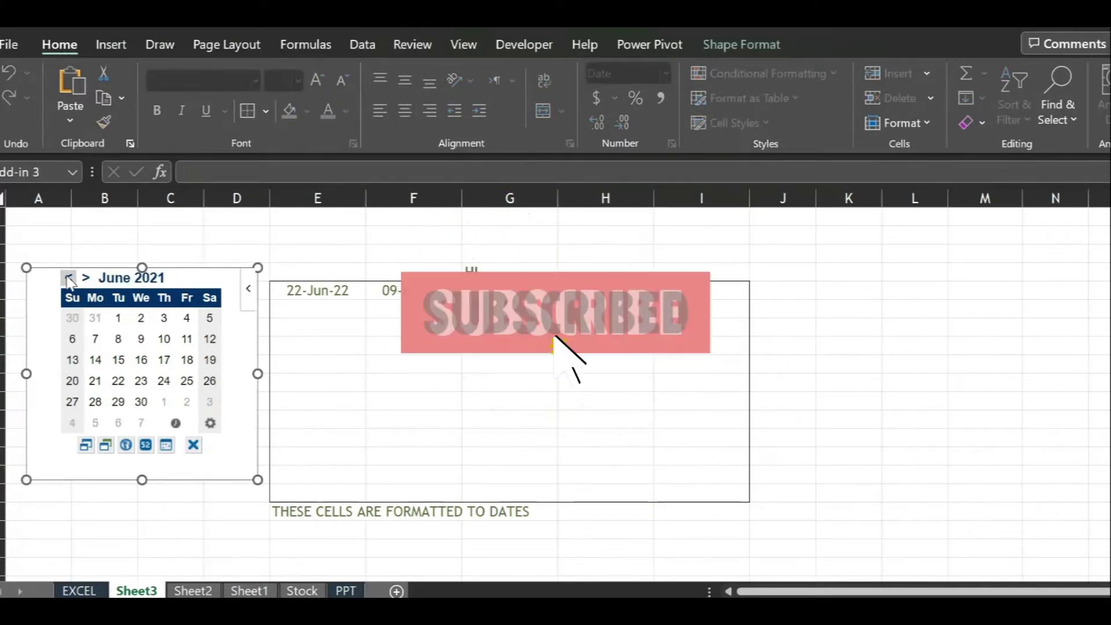
pyautogui.doubleClick(68, 278)
pyautogui.click(68, 277)
pyautogui.click(68, 277)
pyautogui.click(68, 277)
pyautogui.click(68, 278)
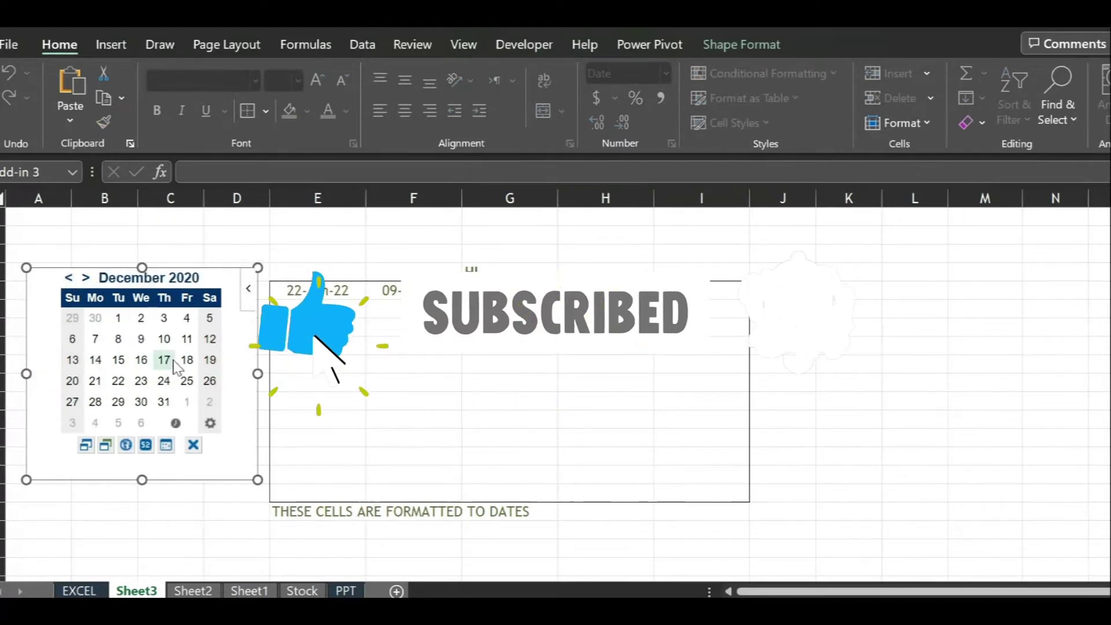
pyautogui.click(165, 405)
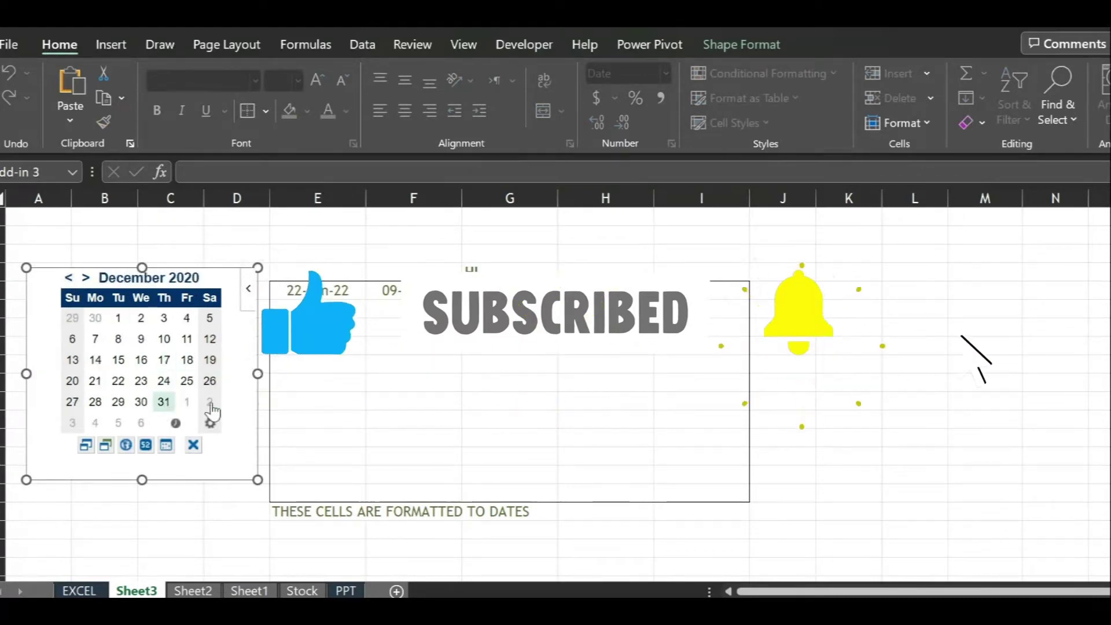
# - Try the calendar's compact size and colour themes, ending on the green theme
pyautogui.click(85, 445)
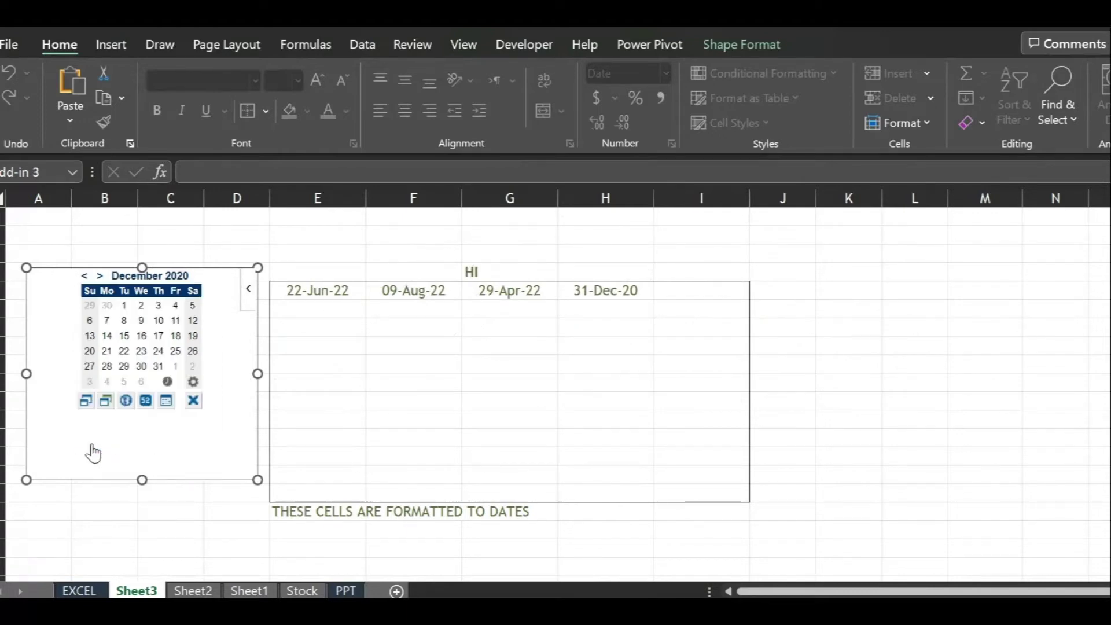
pyautogui.click(85, 402)
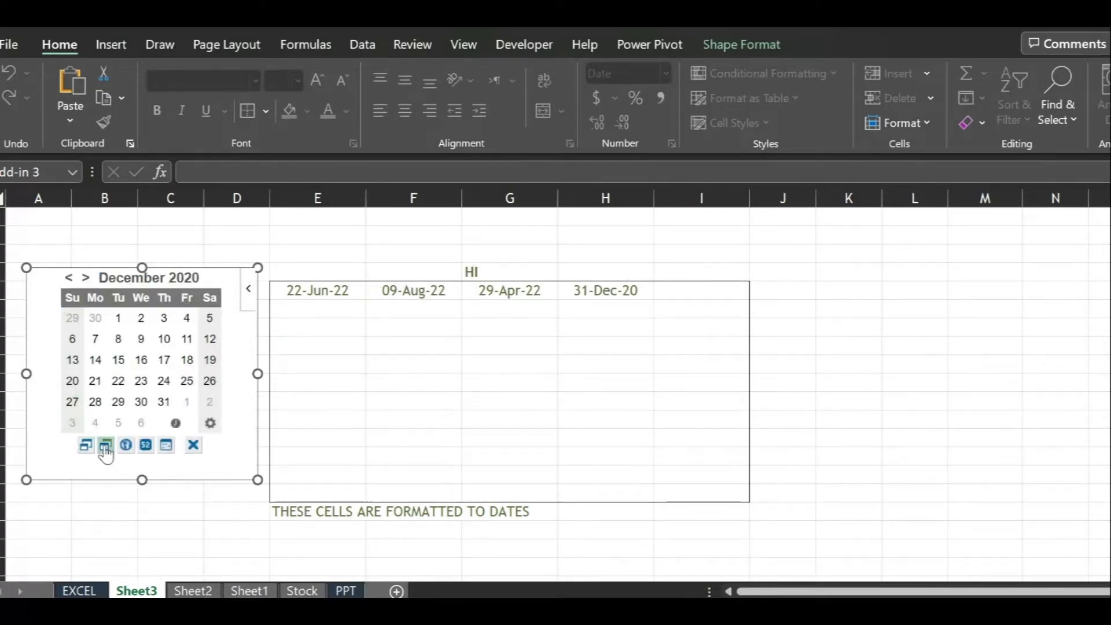
pyautogui.click(106, 449)
pyautogui.click(109, 452)
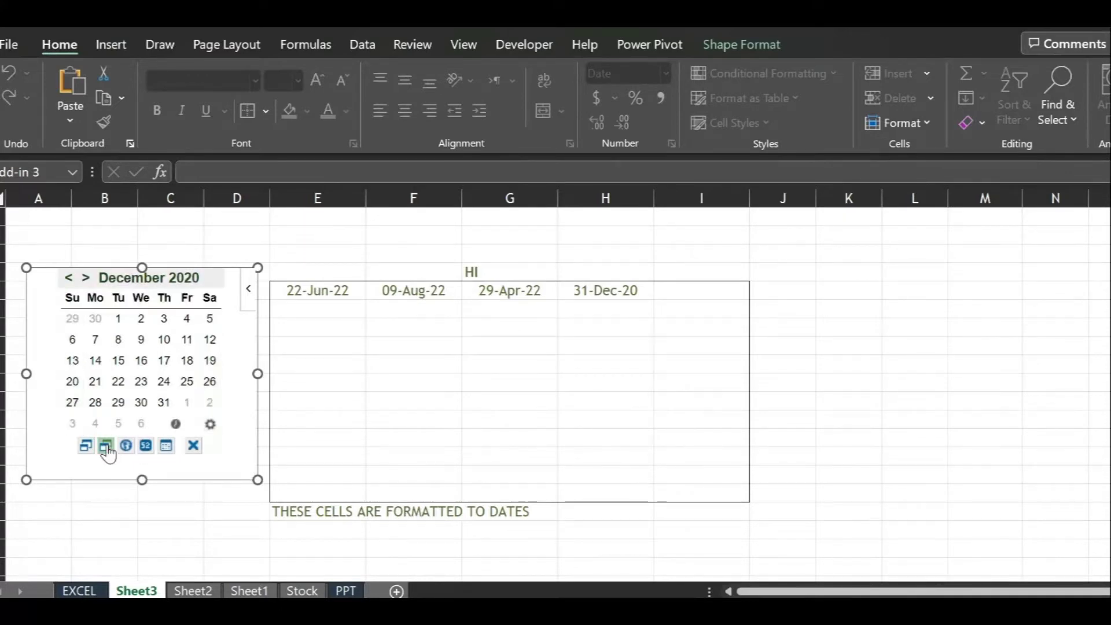
pyautogui.click(107, 449)
pyautogui.click(107, 449)
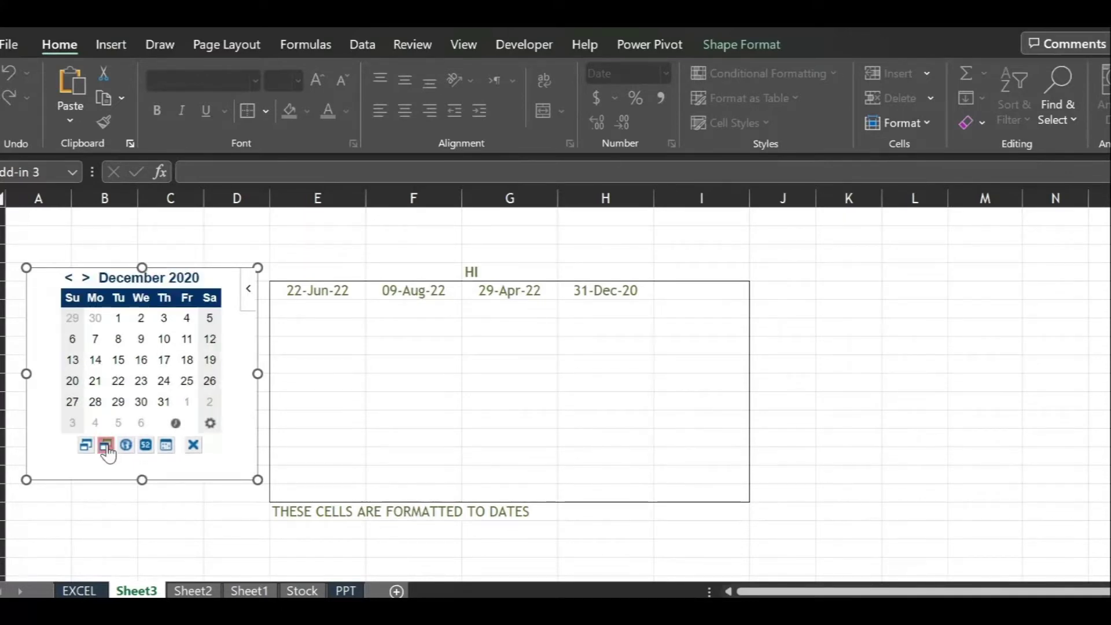
pyautogui.click(109, 450)
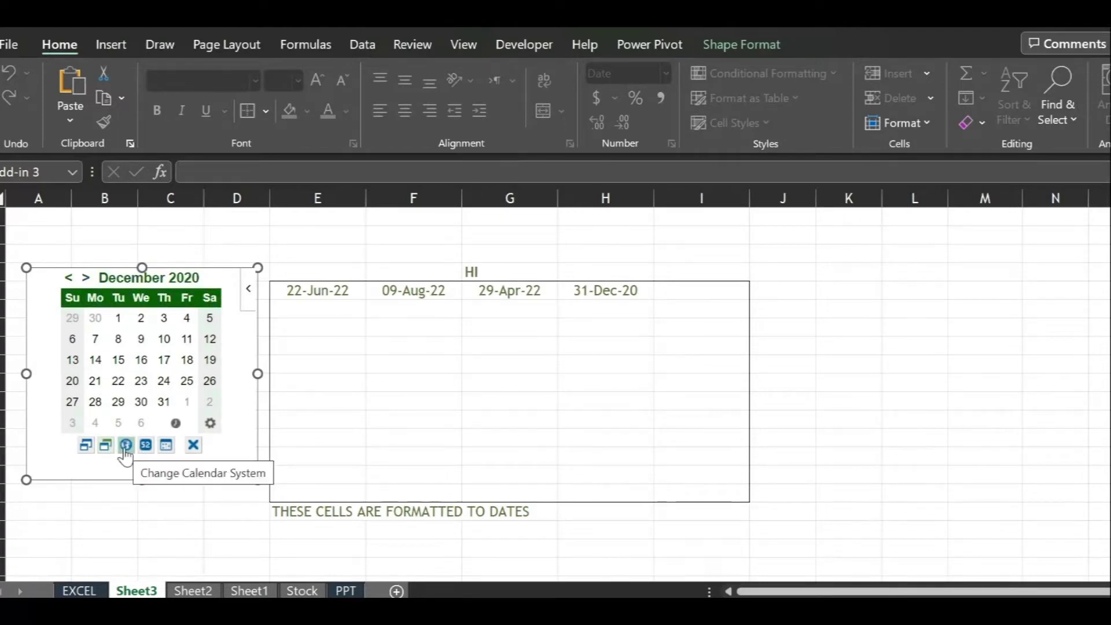
# - Set the calendar to Sunday-first U.S. weeks with week numbers shown
pyautogui.click(126, 454)
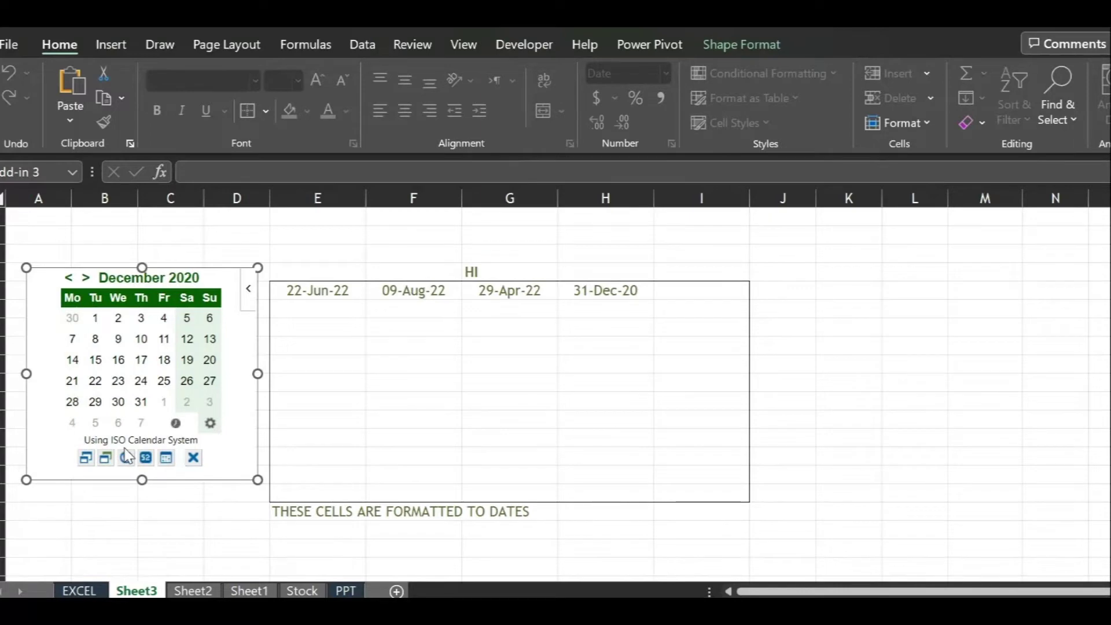
pyautogui.click(126, 458)
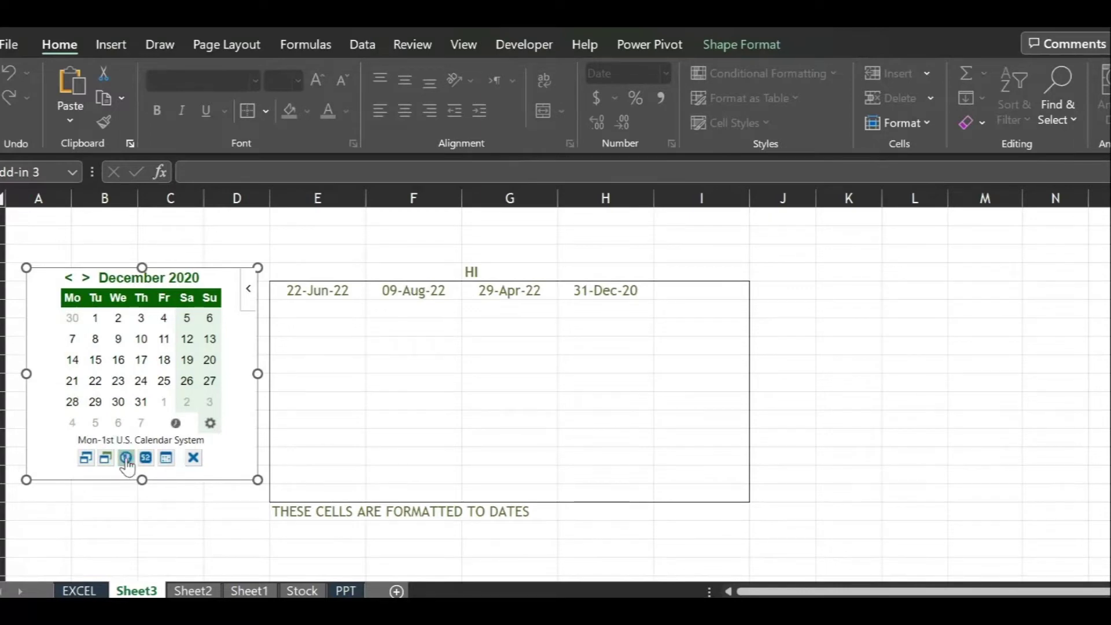
pyautogui.click(127, 458)
pyautogui.click(126, 458)
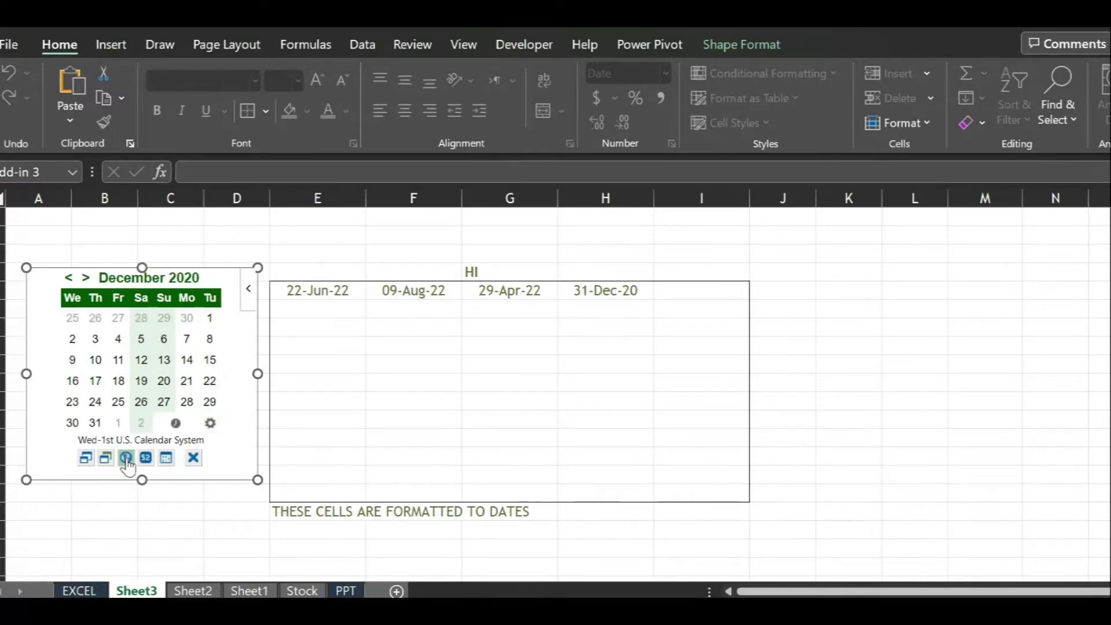
pyautogui.click(126, 459)
pyautogui.click(126, 458)
pyautogui.click(126, 458)
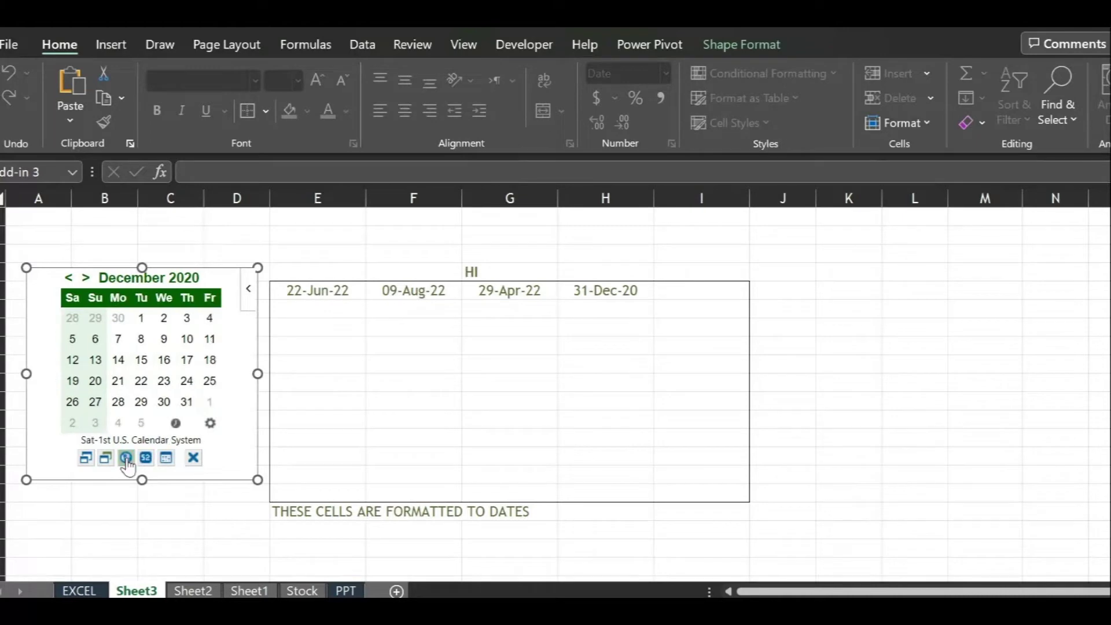
pyautogui.click(126, 458)
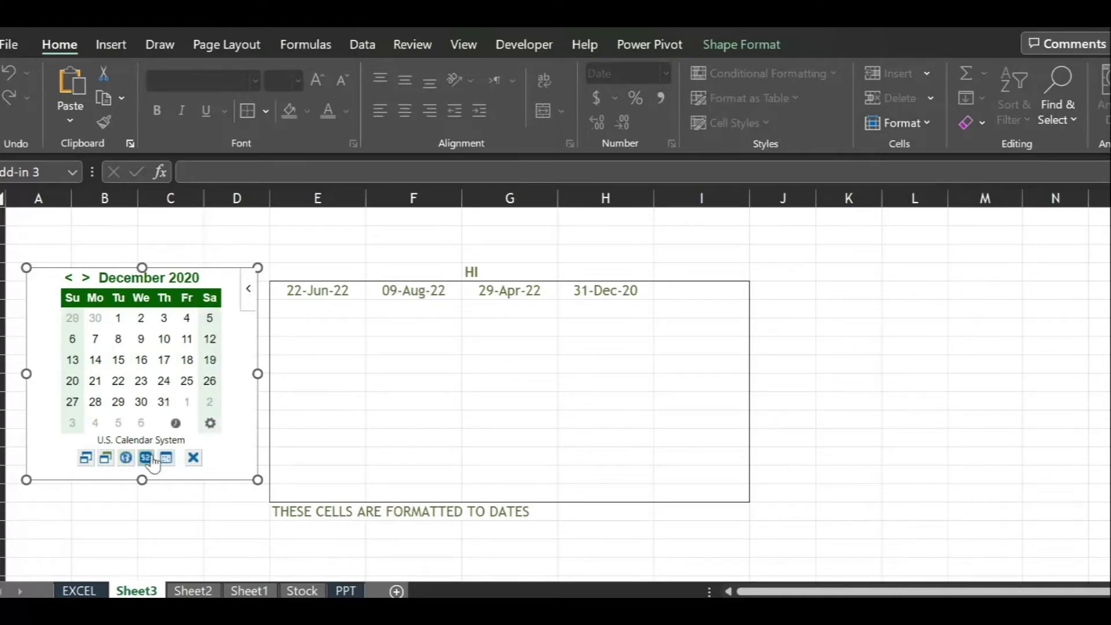
pyautogui.click(145, 458)
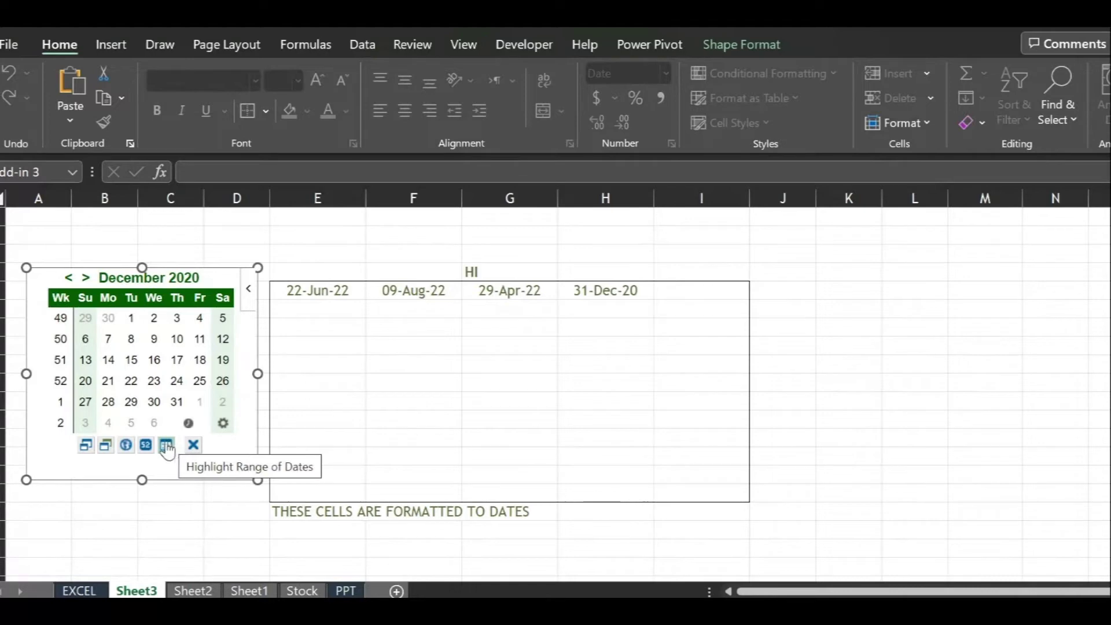
pyautogui.click(495, 363)
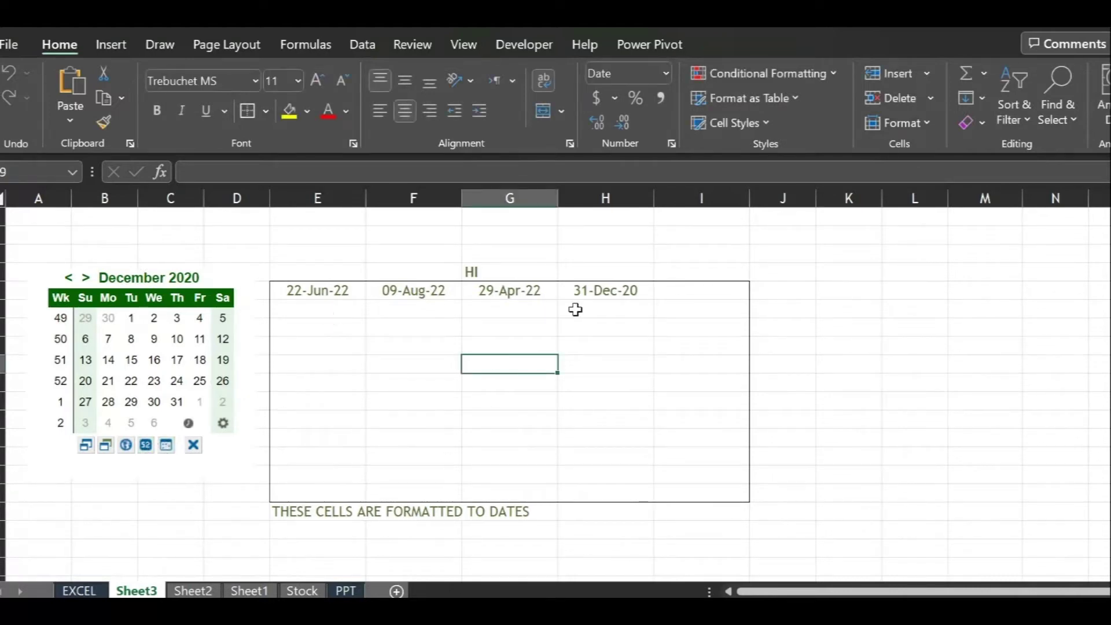
# - Insert 12-May-20 in the cell after 31-Dec-20
pyautogui.click(679, 290)
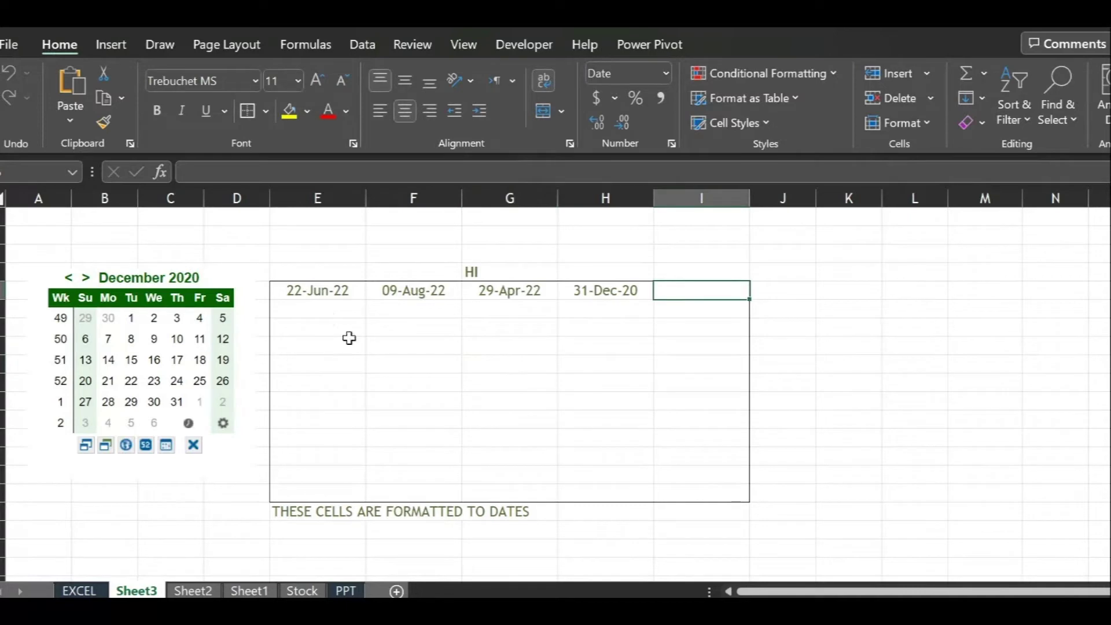
pyautogui.click(68, 278)
pyautogui.click(68, 278)
pyautogui.click(68, 278)
pyautogui.click(68, 278)
pyautogui.click(68, 278)
pyautogui.click(68, 278)
pyautogui.click(68, 278)
pyautogui.click(131, 360)
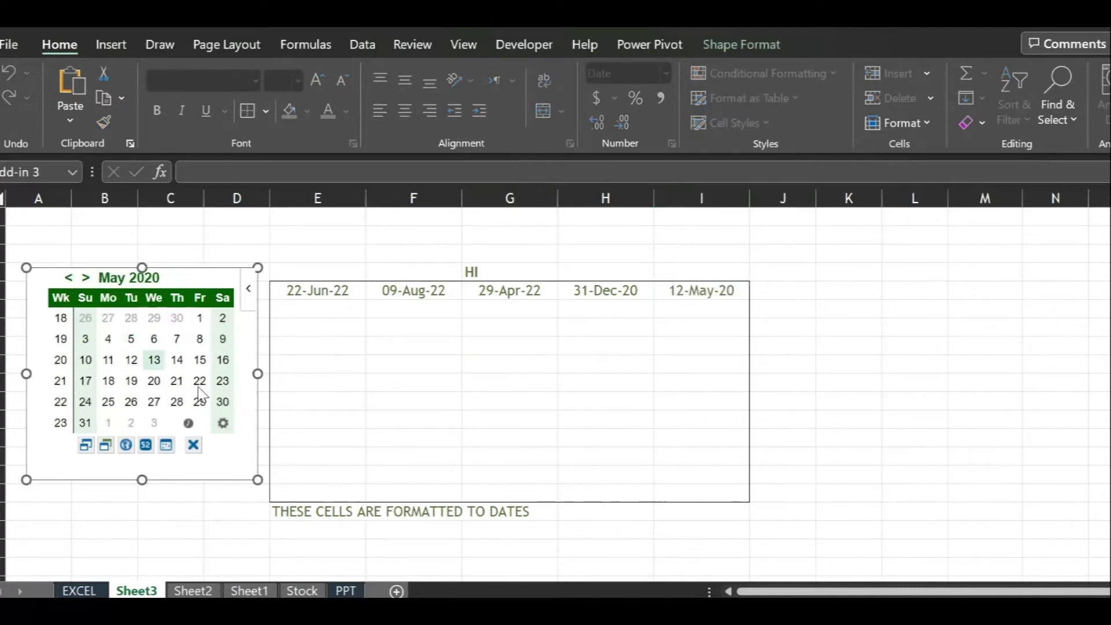
# - Start the second row with 28-May-20 and 30-Jan-20
pyautogui.click(334, 336)
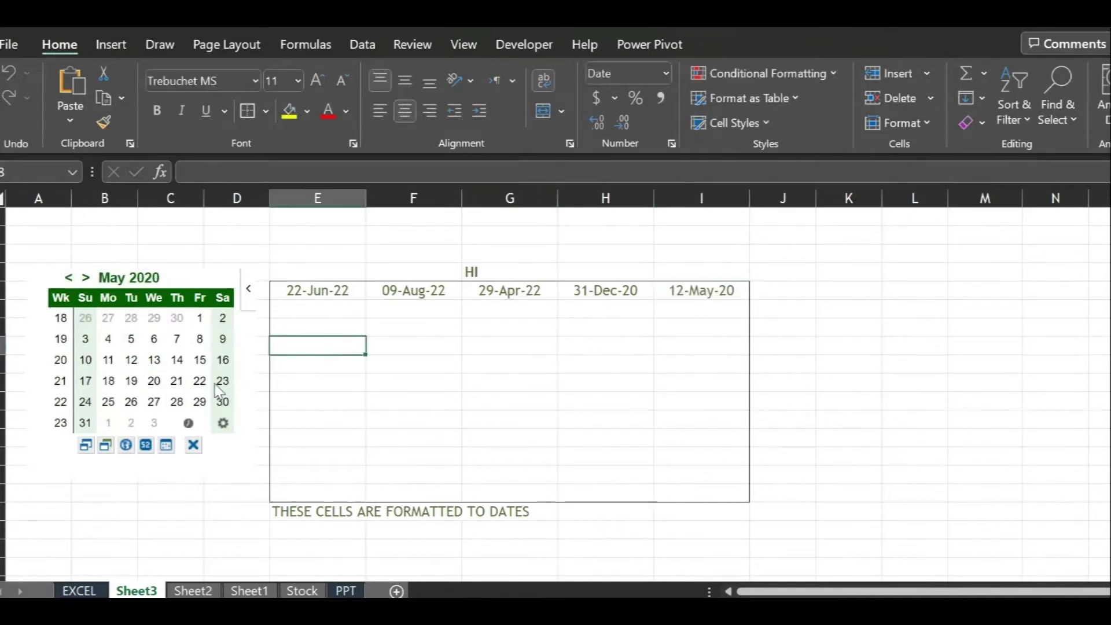
pyautogui.click(177, 401)
pyautogui.click(422, 342)
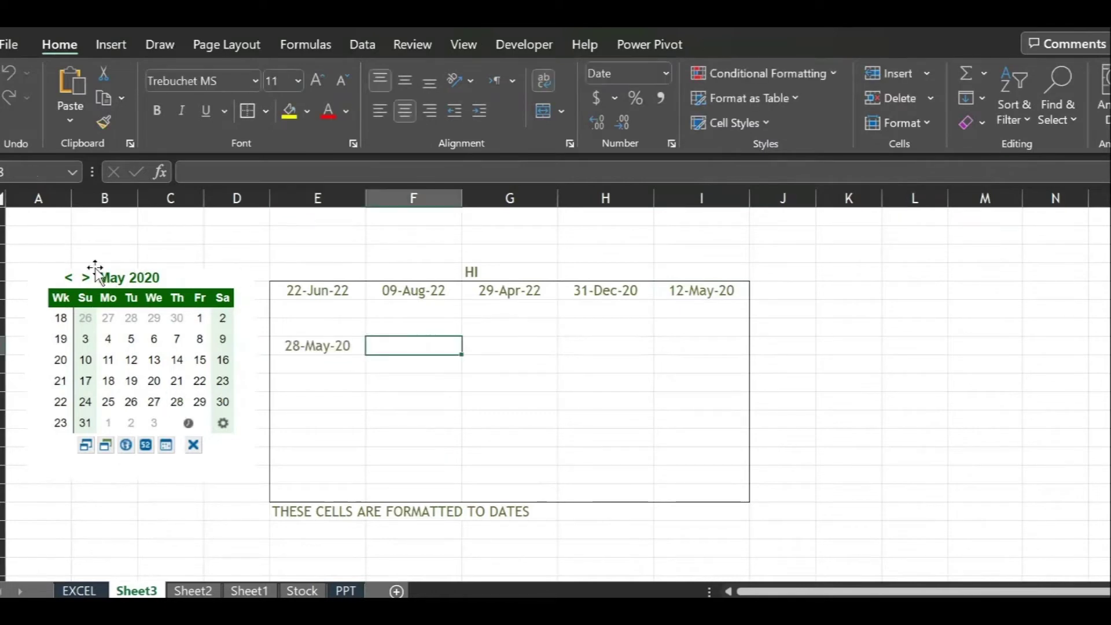
pyautogui.click(71, 278)
pyautogui.click(70, 278)
pyautogui.click(69, 279)
pyautogui.click(69, 278)
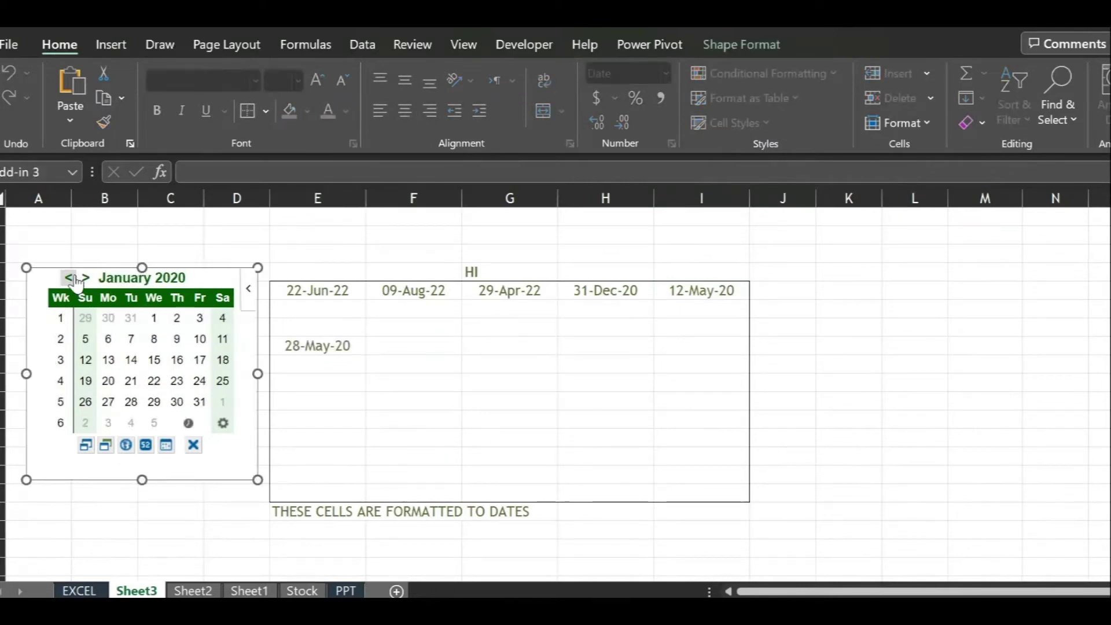
pyautogui.click(177, 401)
# - Insert 28-Jun-19 in the next second-row cell
pyautogui.click(509, 346)
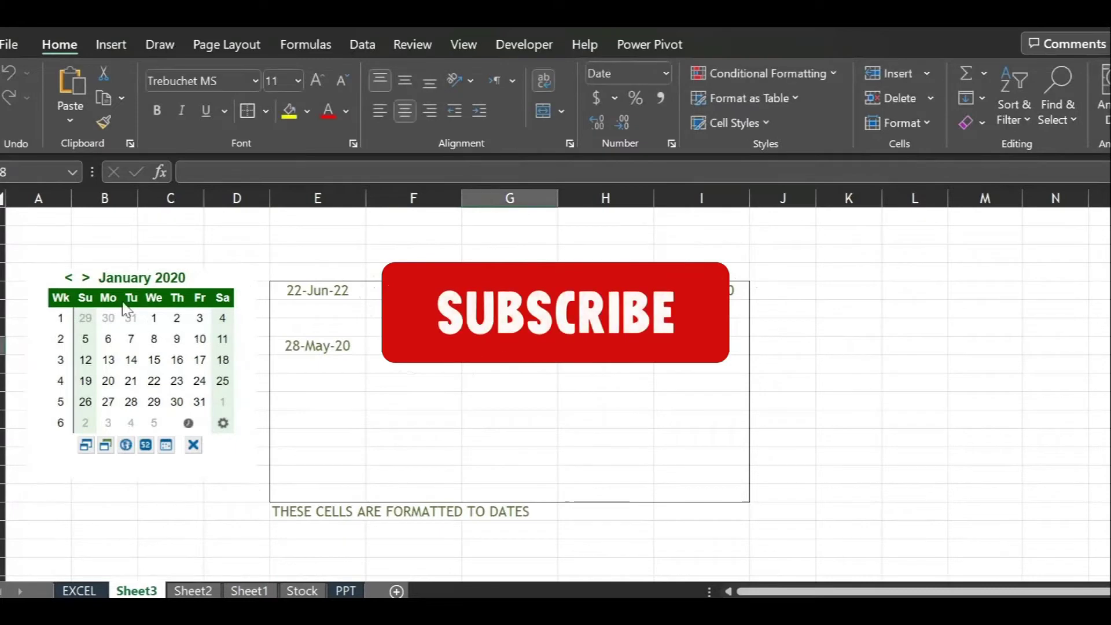
pyautogui.click(70, 279)
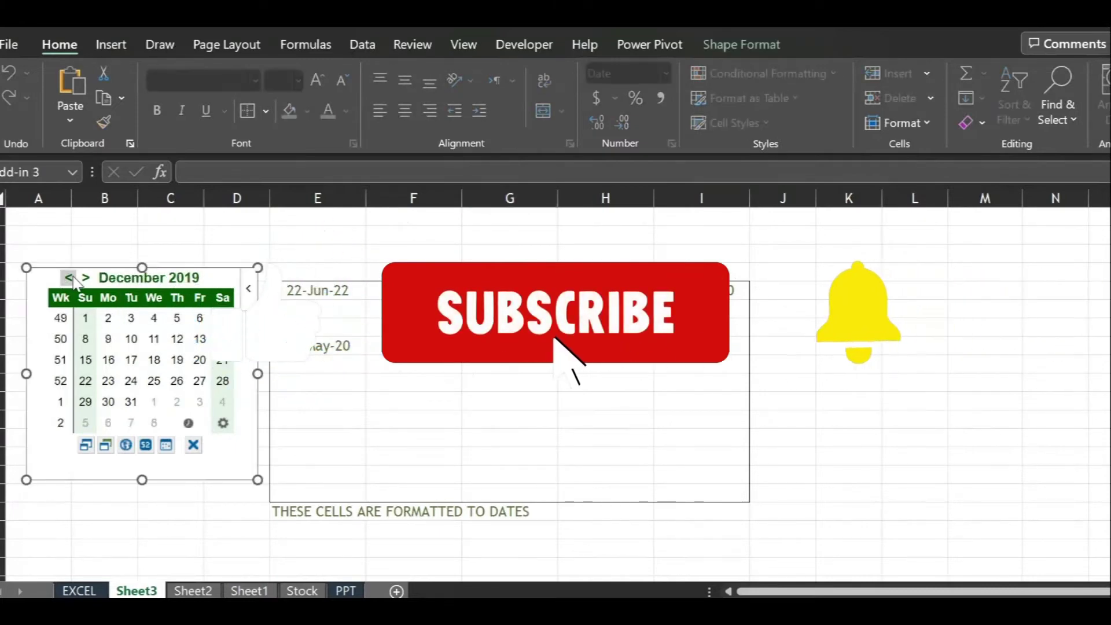
pyautogui.click(70, 279)
pyautogui.click(70, 278)
pyautogui.click(70, 278)
pyautogui.click(69, 278)
pyautogui.click(70, 278)
pyautogui.click(70, 279)
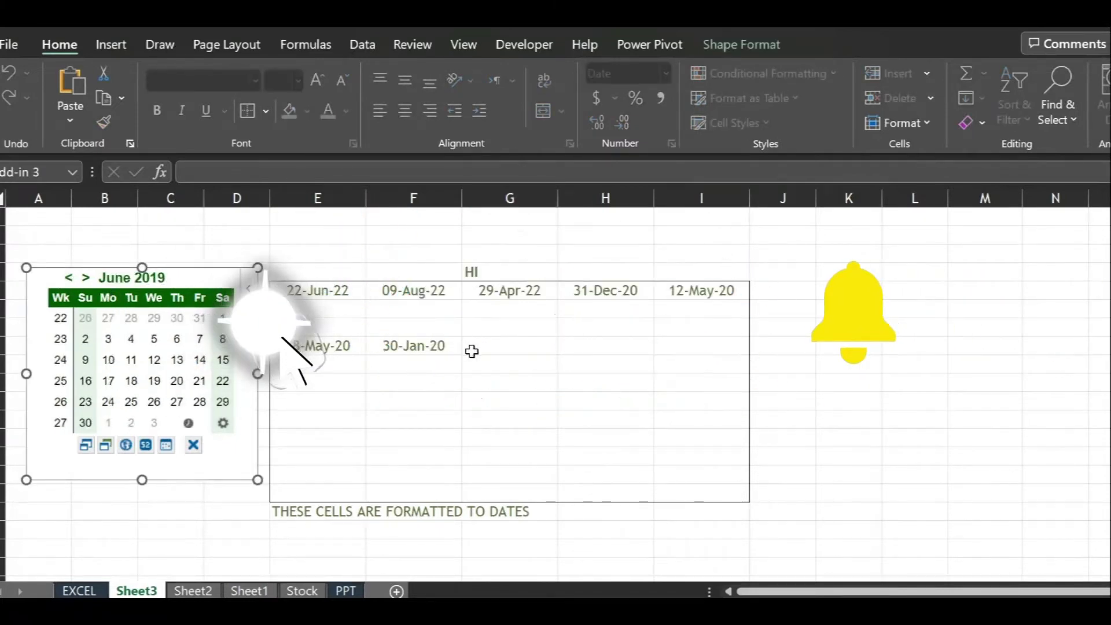
pyautogui.click(210, 401)
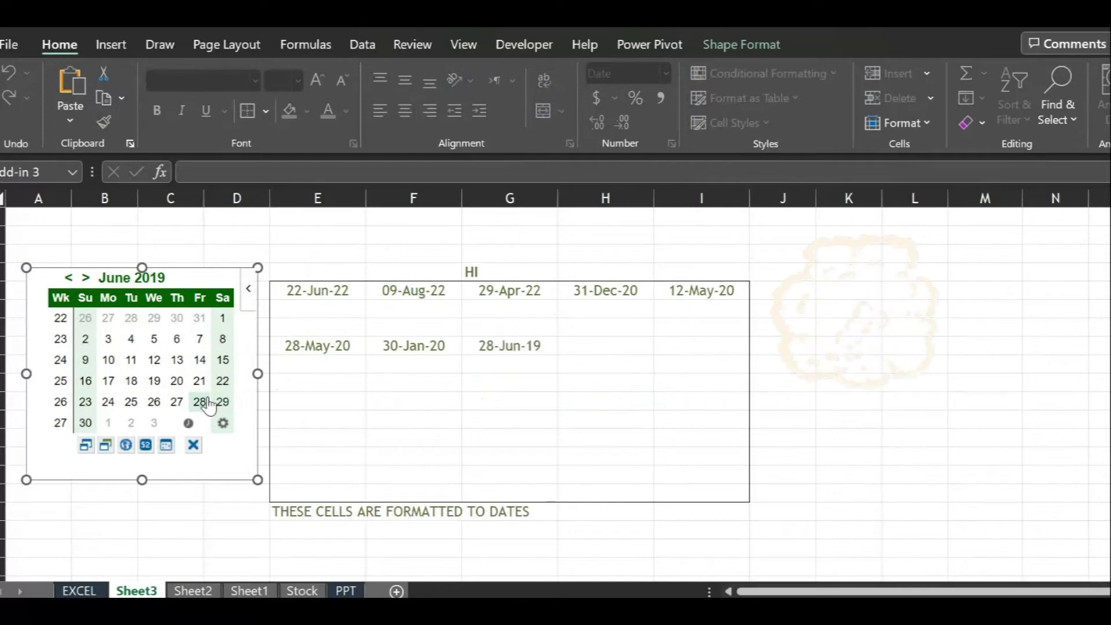
# - Insert 22-Jan-21 in the next second-row cell
pyautogui.click(596, 347)
pyautogui.tripleClick(86, 279)
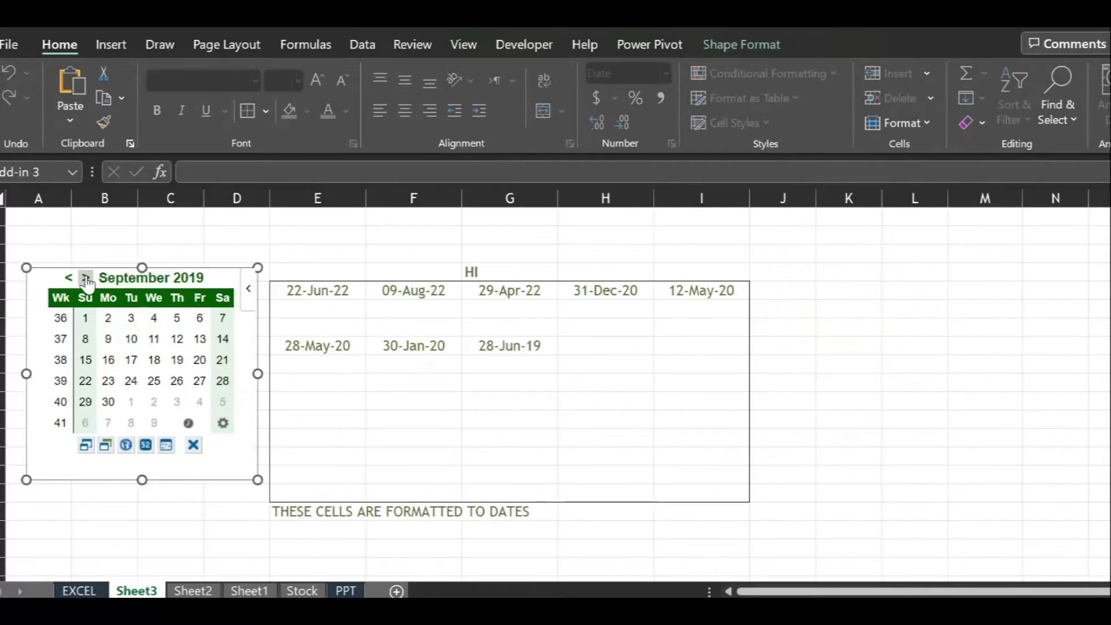
pyautogui.tripleClick(86, 279)
pyautogui.tripleClick(85, 279)
pyautogui.tripleClick(86, 278)
pyautogui.click(85, 279)
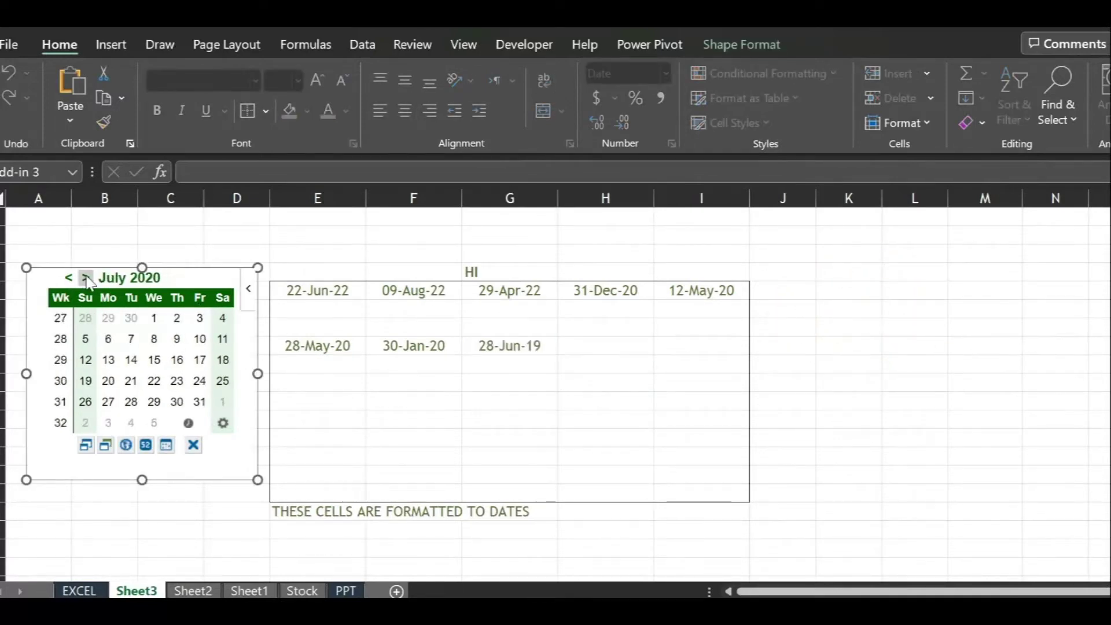
pyautogui.doubleClick(85, 279)
pyautogui.doubleClick(85, 279)
# - Insert 23-Mar-22 in the last second-row cell
pyautogui.doubleClick(85, 278)
pyautogui.click(199, 381)
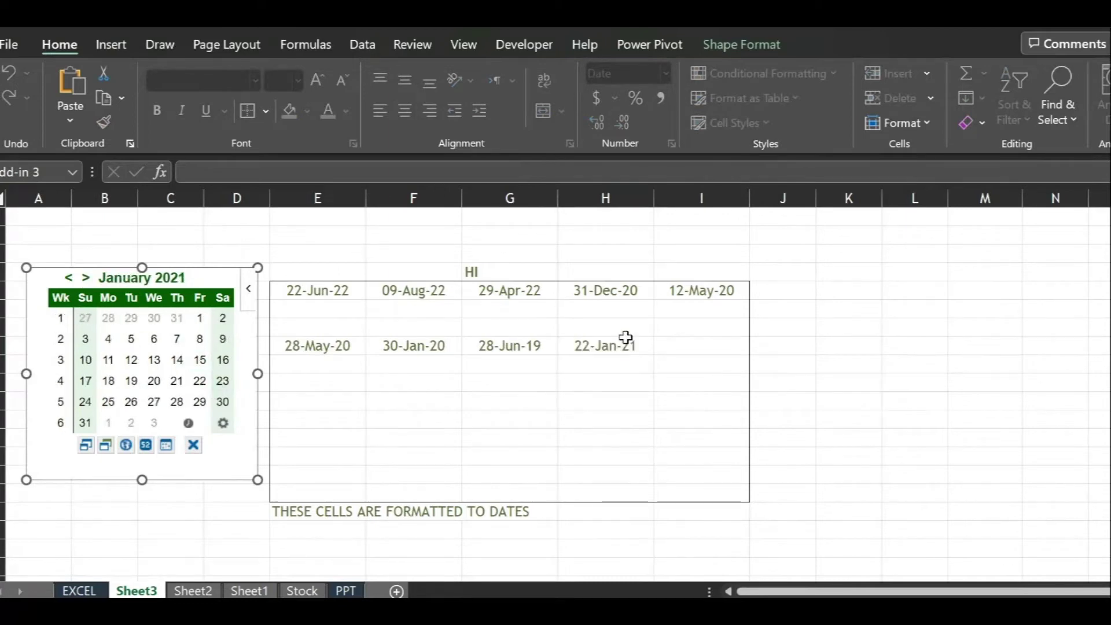
pyautogui.click(681, 346)
pyautogui.doubleClick(85, 278)
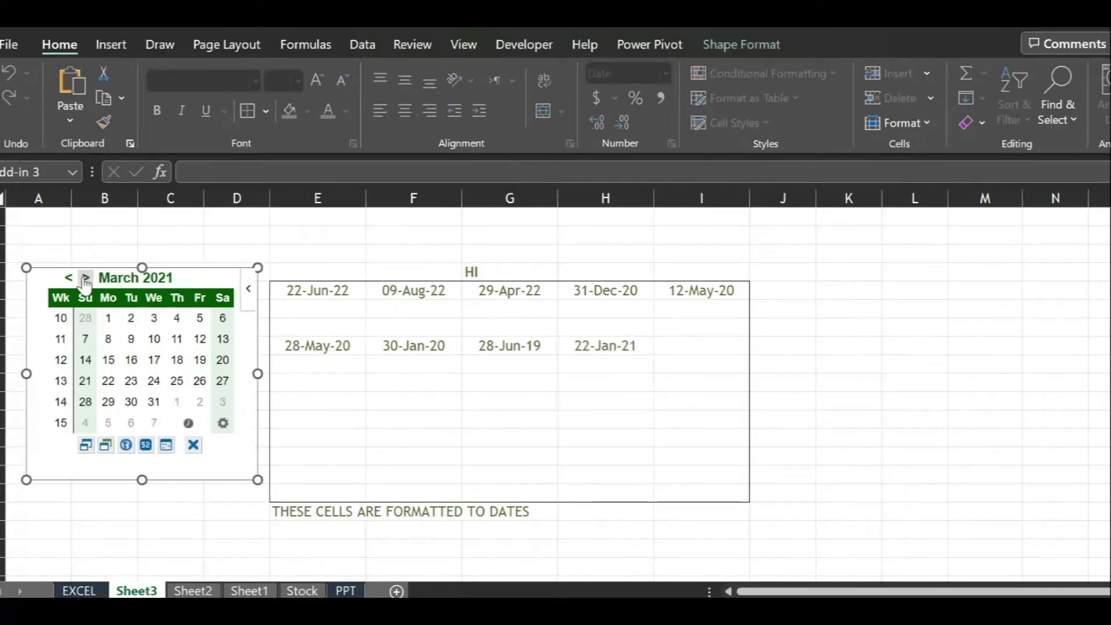
pyautogui.click(85, 278)
pyautogui.doubleClick(86, 278)
pyautogui.click(86, 279)
pyautogui.doubleClick(86, 278)
pyautogui.click(85, 278)
pyautogui.click(86, 279)
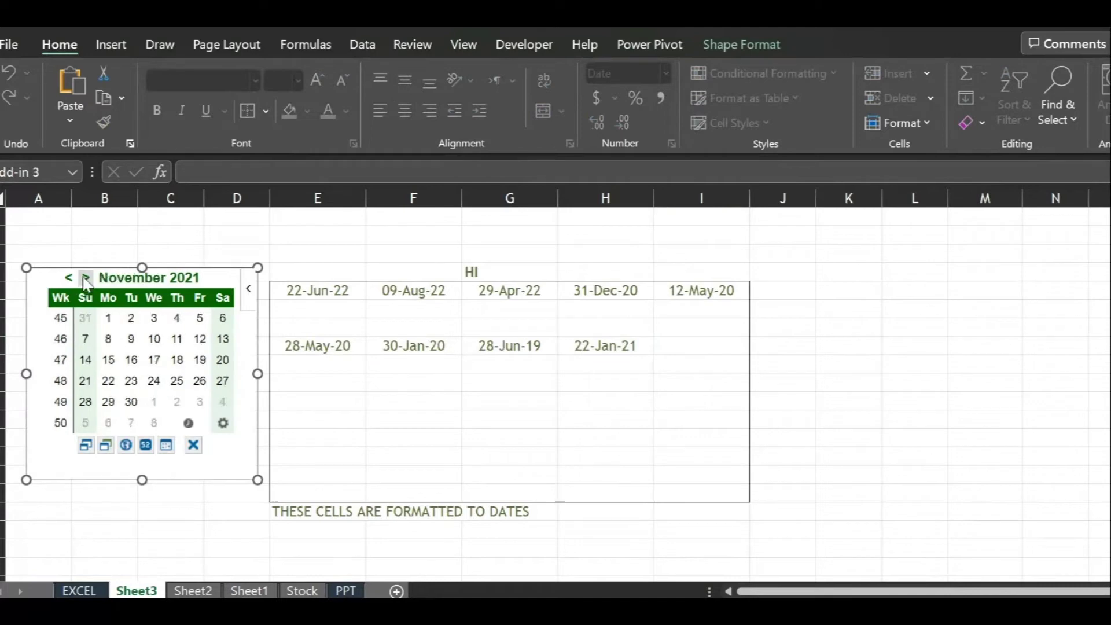
pyautogui.doubleClick(86, 279)
pyautogui.doubleClick(86, 279)
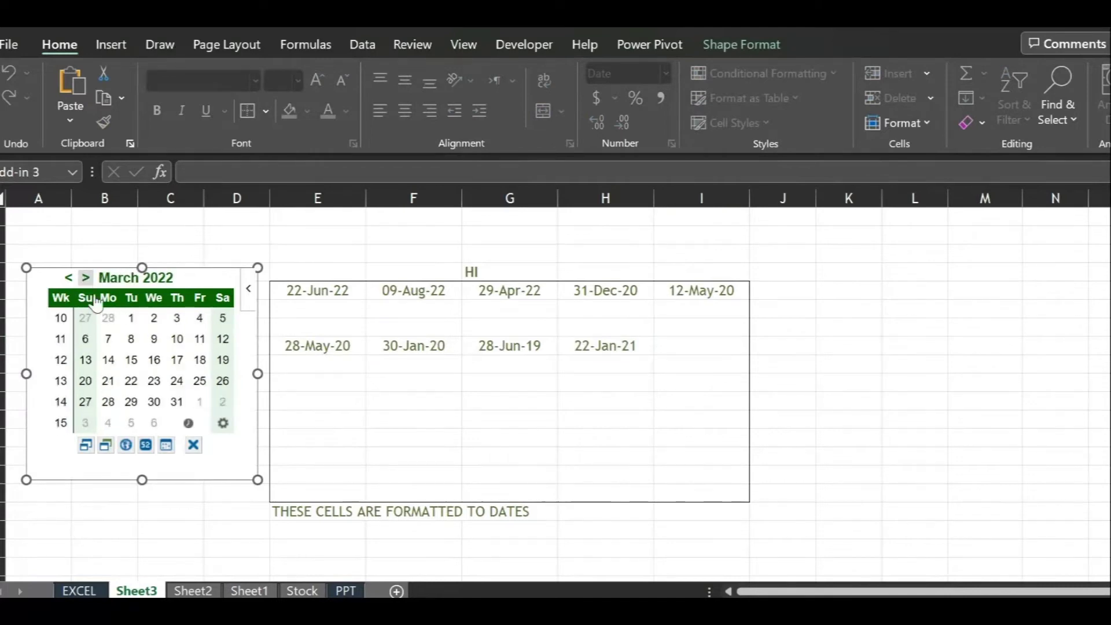
pyautogui.click(598, 404)
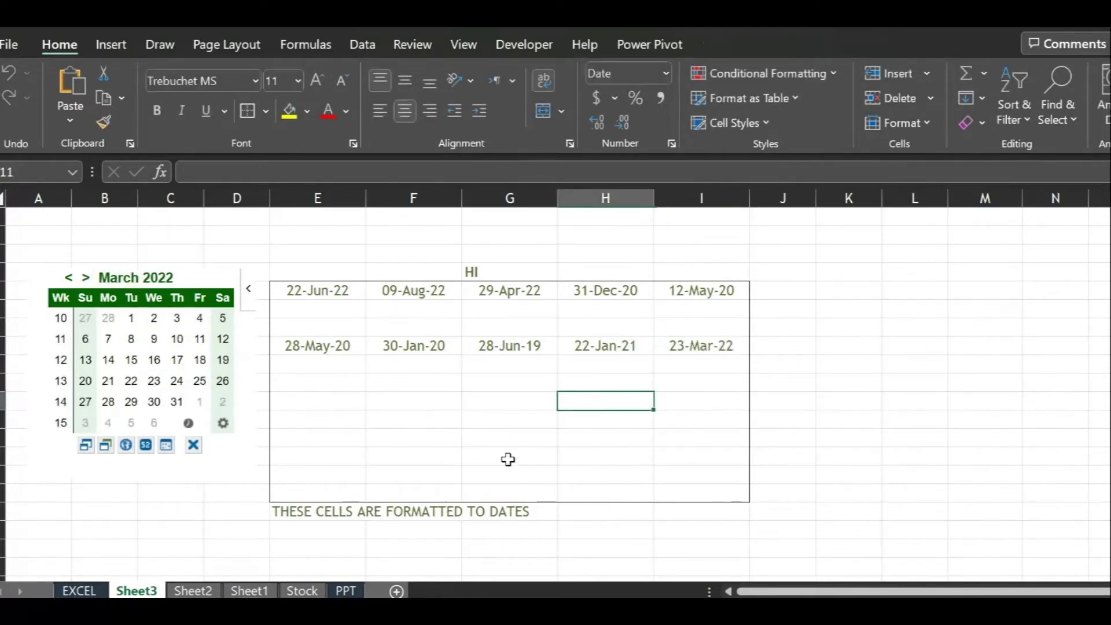
pyautogui.click(198, 451)
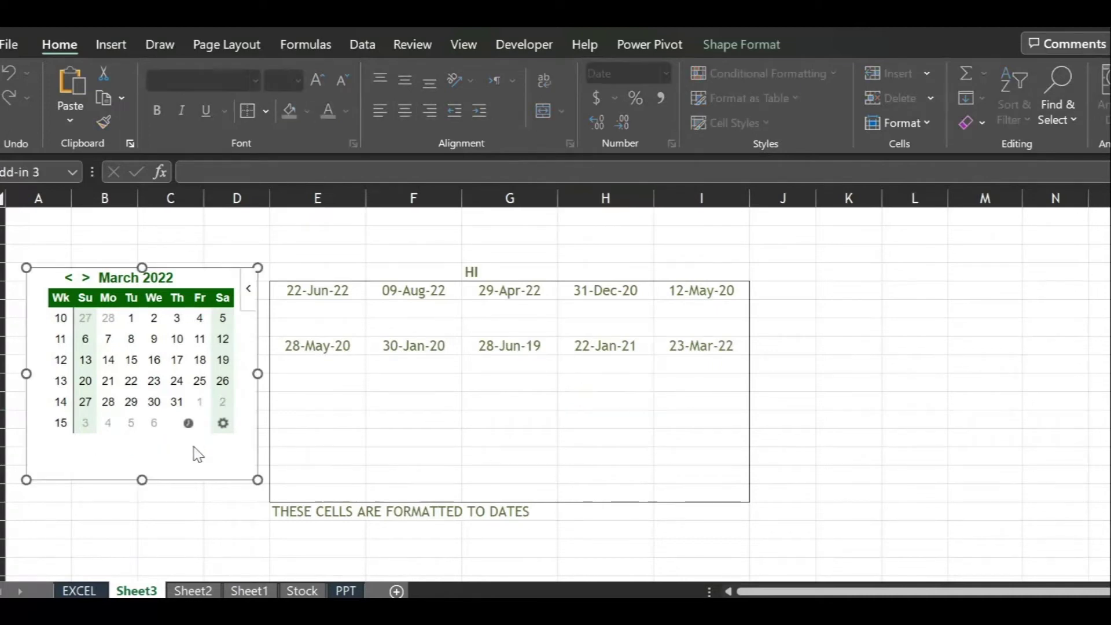
pyautogui.click(250, 290)
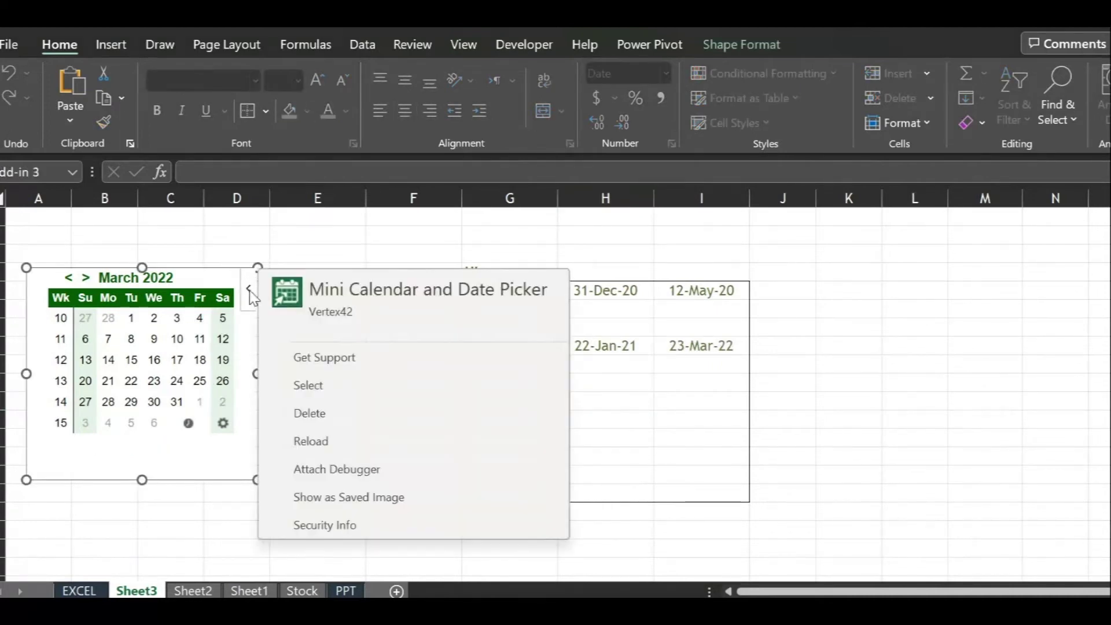
pyautogui.click(318, 381)
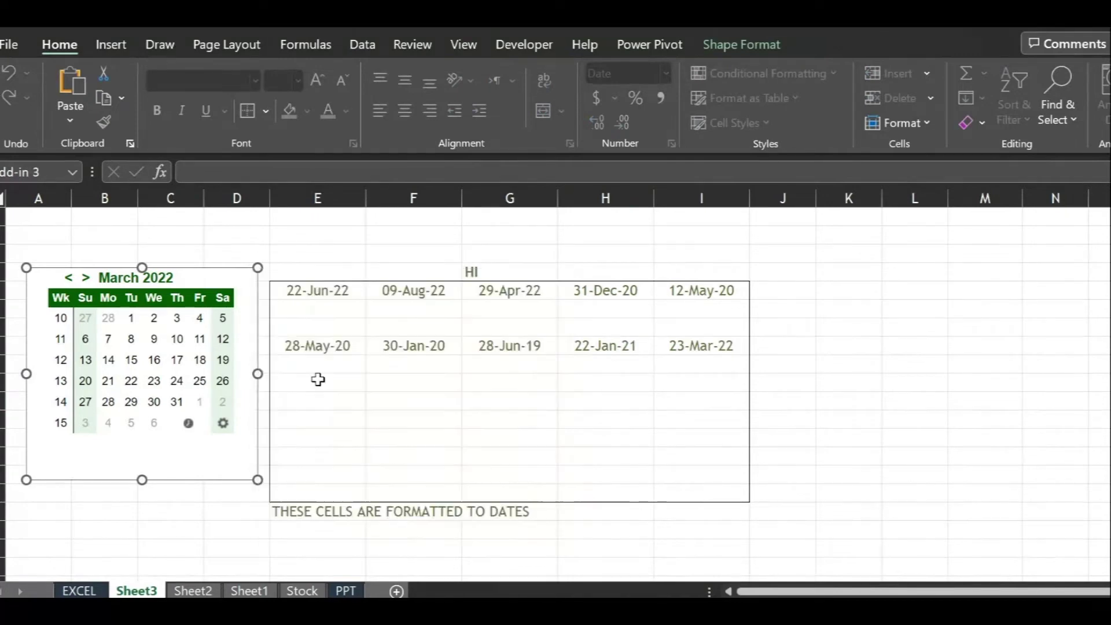
pyautogui.click(251, 290)
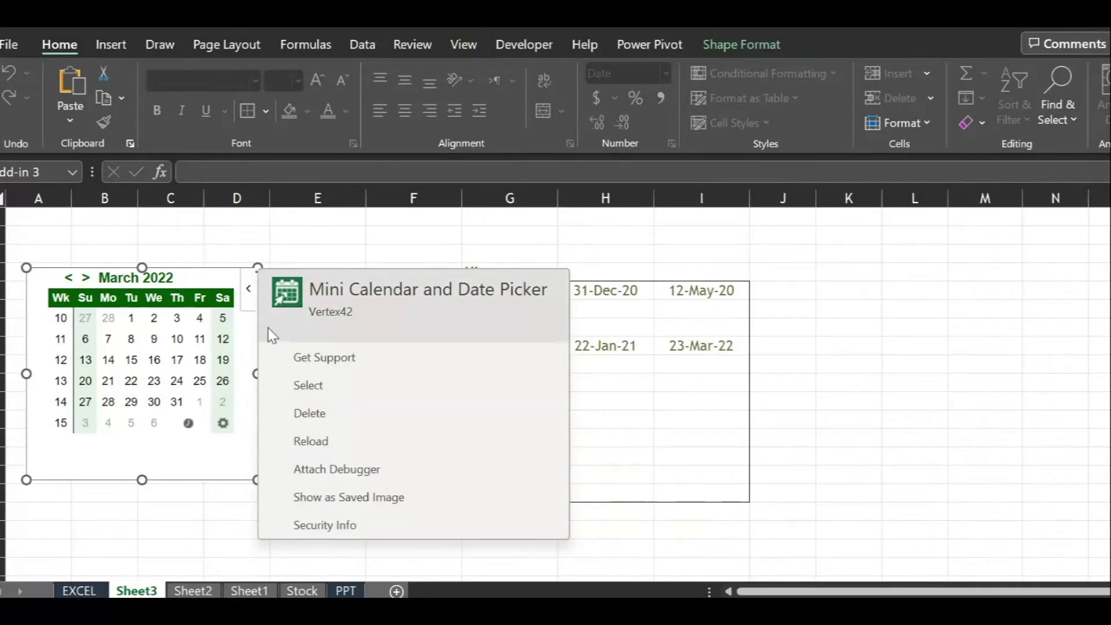
pyautogui.click(318, 441)
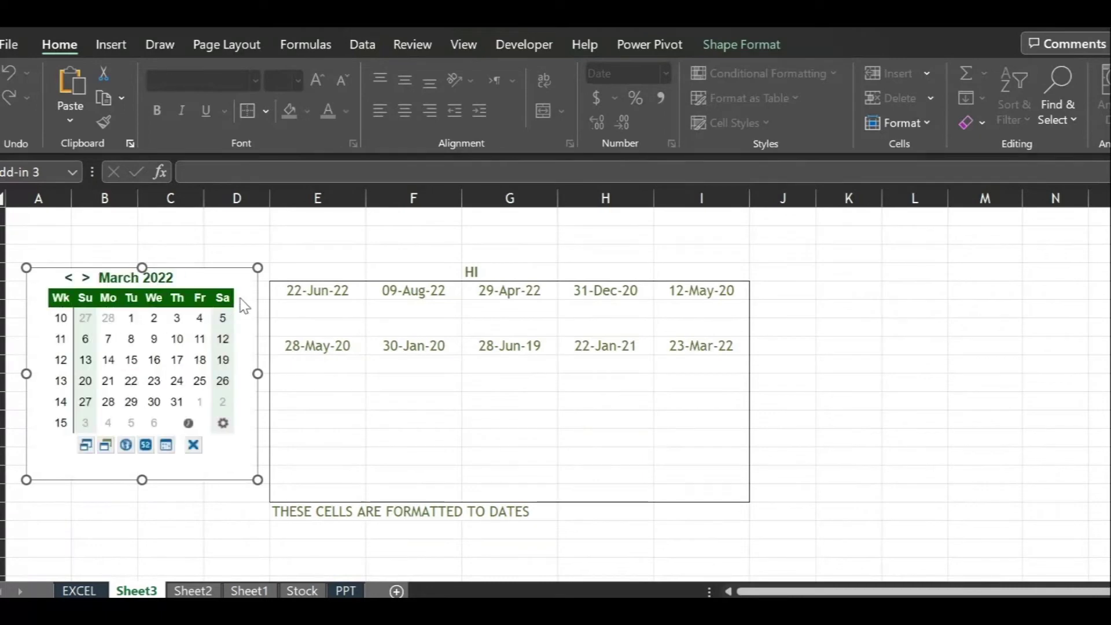
pyautogui.click(251, 291)
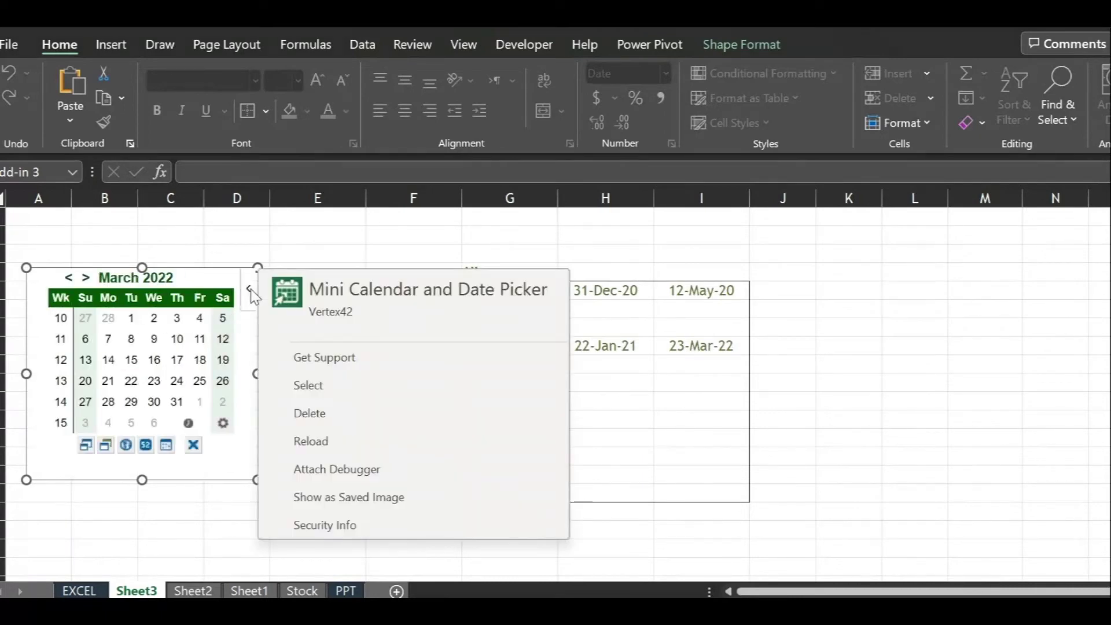
pyautogui.click(409, 491)
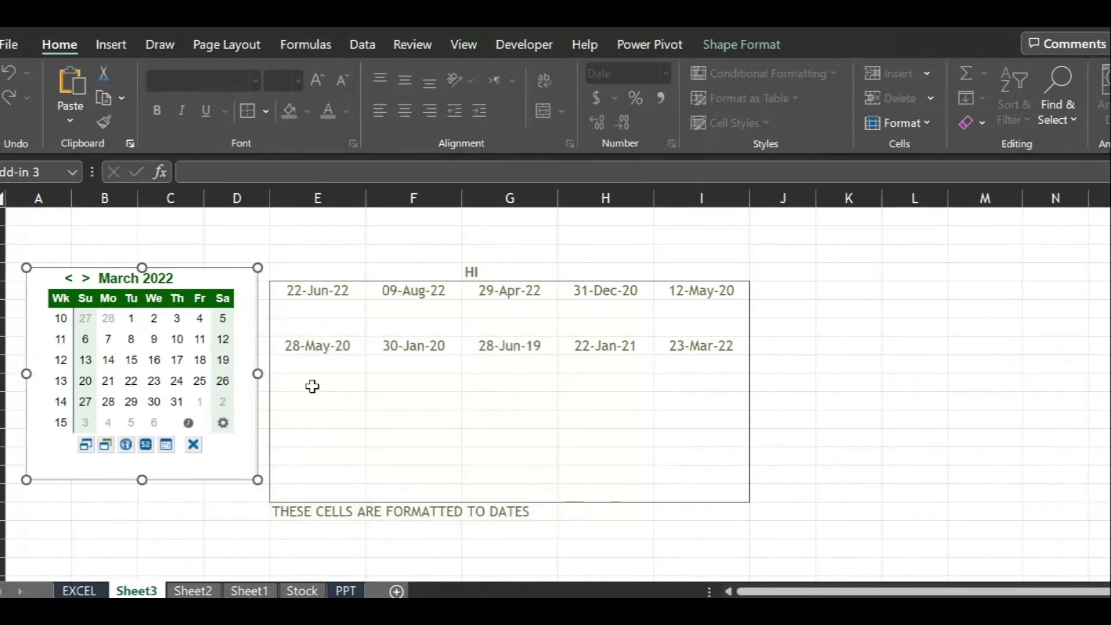
# - Move the calendar right of the dated block and turn off Show as Saved Image
pyautogui.moveTo(227, 336)
pyautogui.mouseDown()
pyautogui.moveTo(370, 342)
pyautogui.moveTo(241, 308)
pyautogui.moveTo(230, 326)
pyautogui.mouseUp()
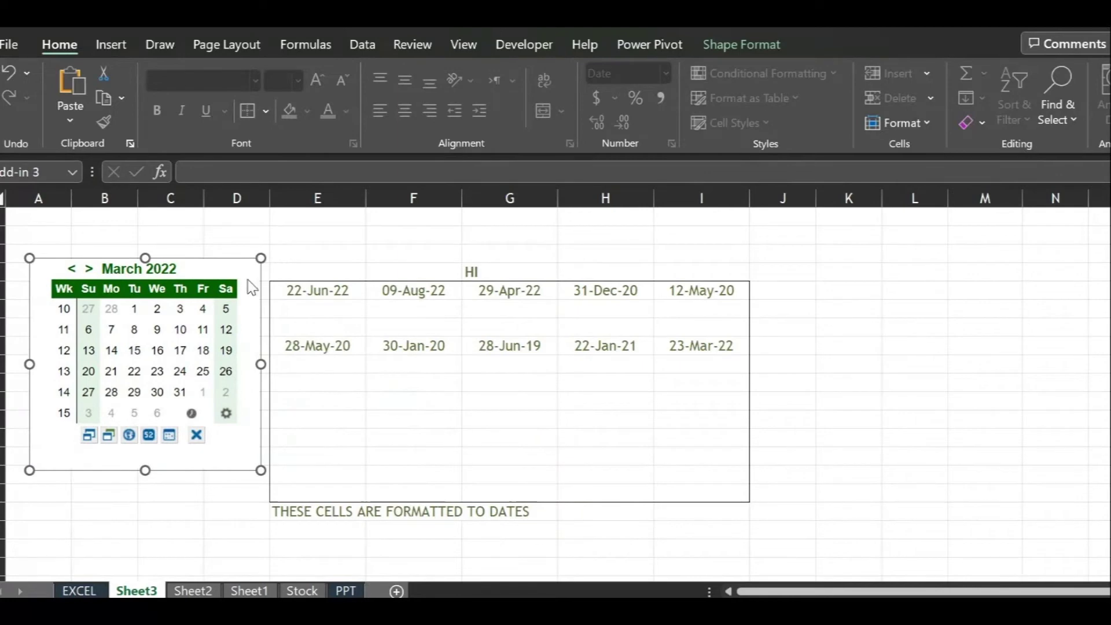
pyautogui.moveTo(252, 287); pyautogui.dragTo(980, 287)
pyautogui.click(711, 366)
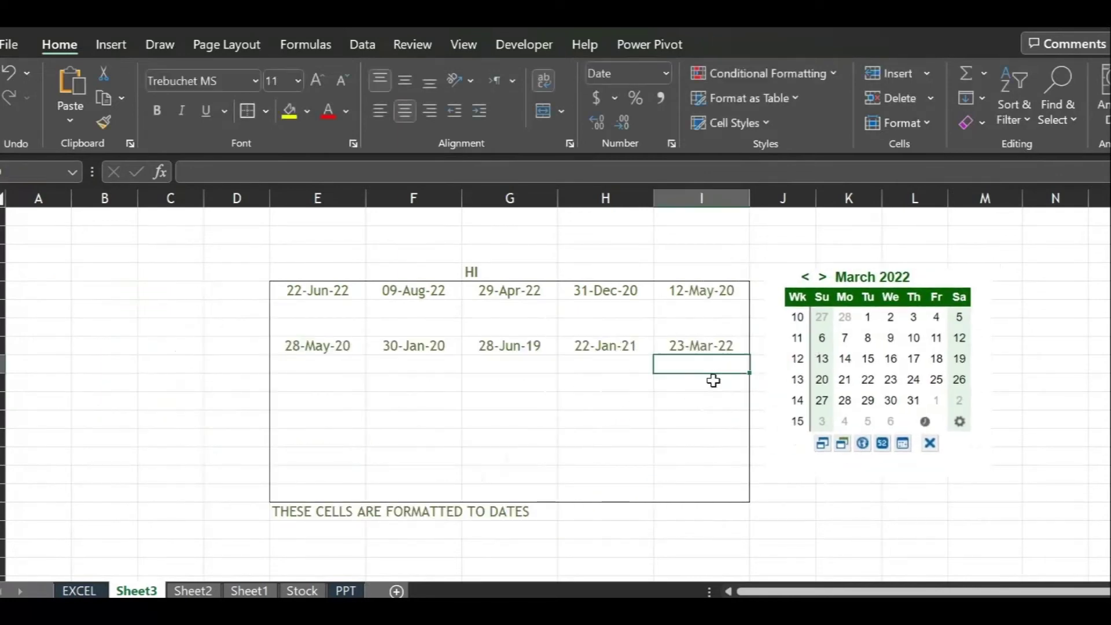
pyautogui.click(856, 387)
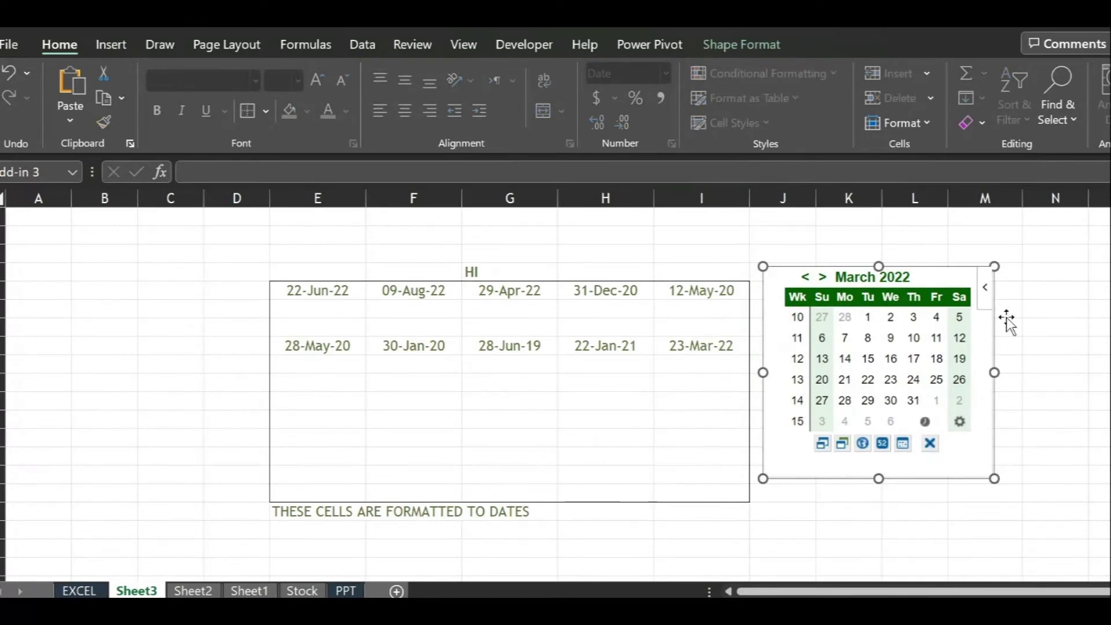
pyautogui.click(990, 301)
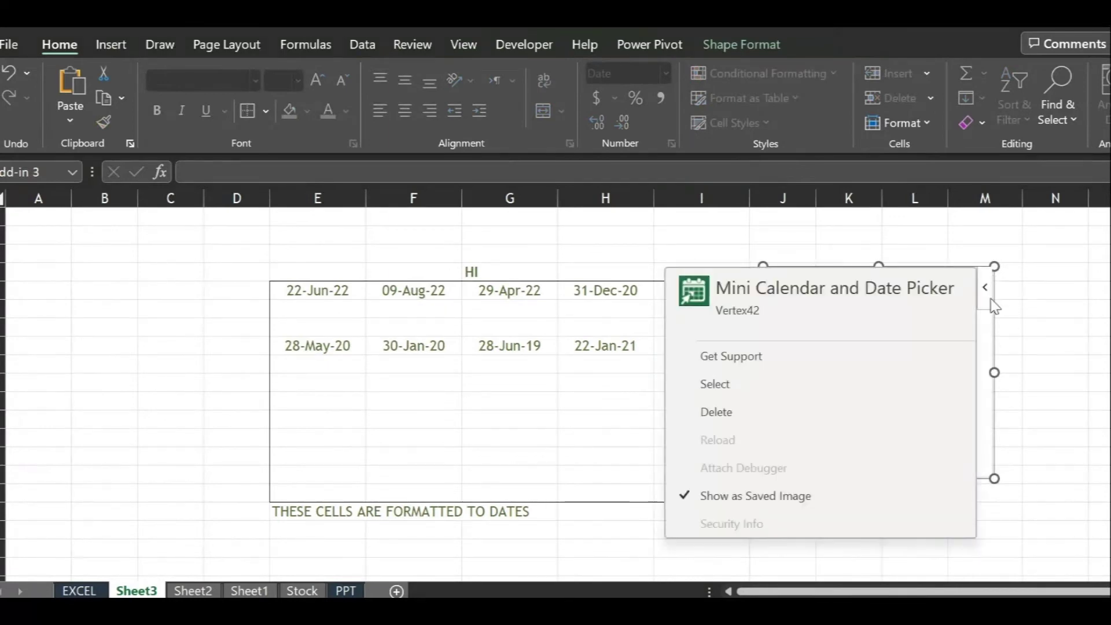
pyautogui.click(737, 496)
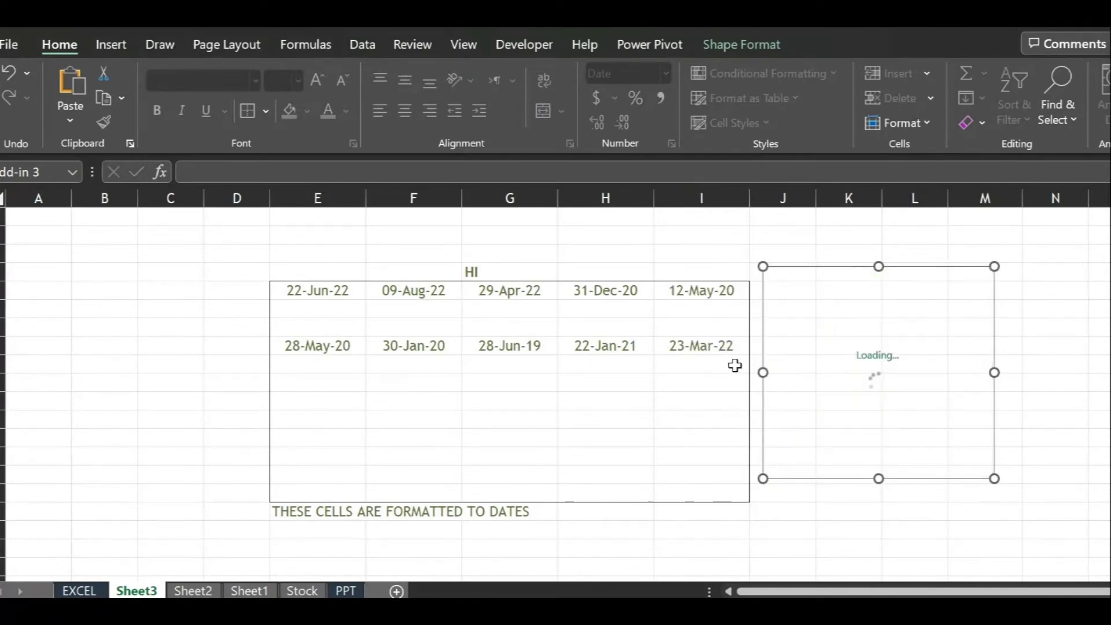
# - Review the add-in's Security Info, then select the empty three-by-five block below the dates
pyautogui.click(697, 385)
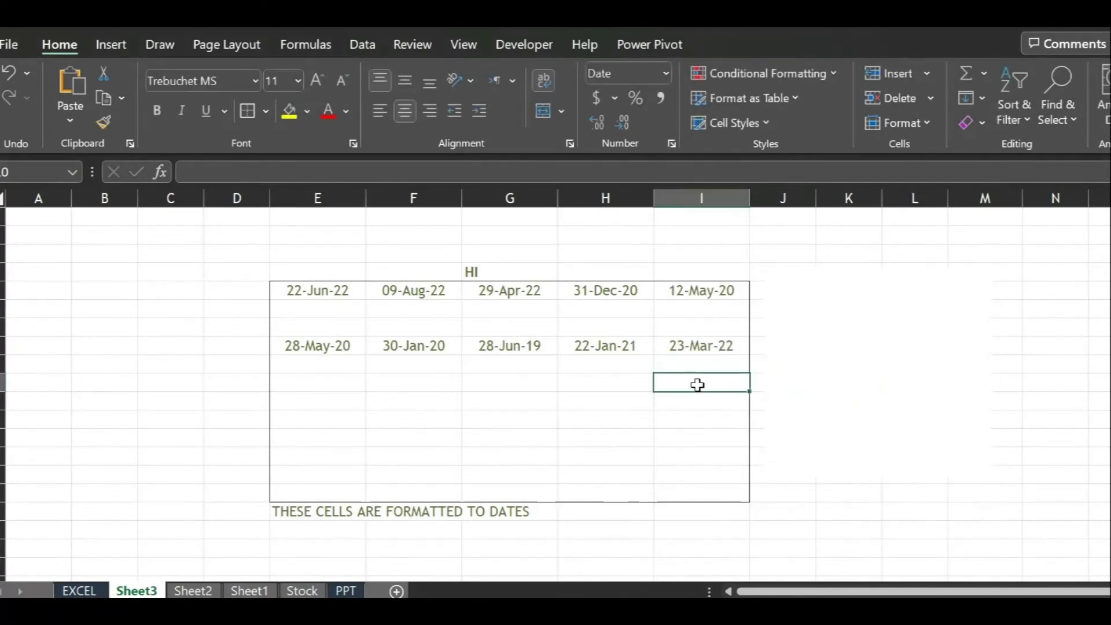
pyautogui.click(994, 295)
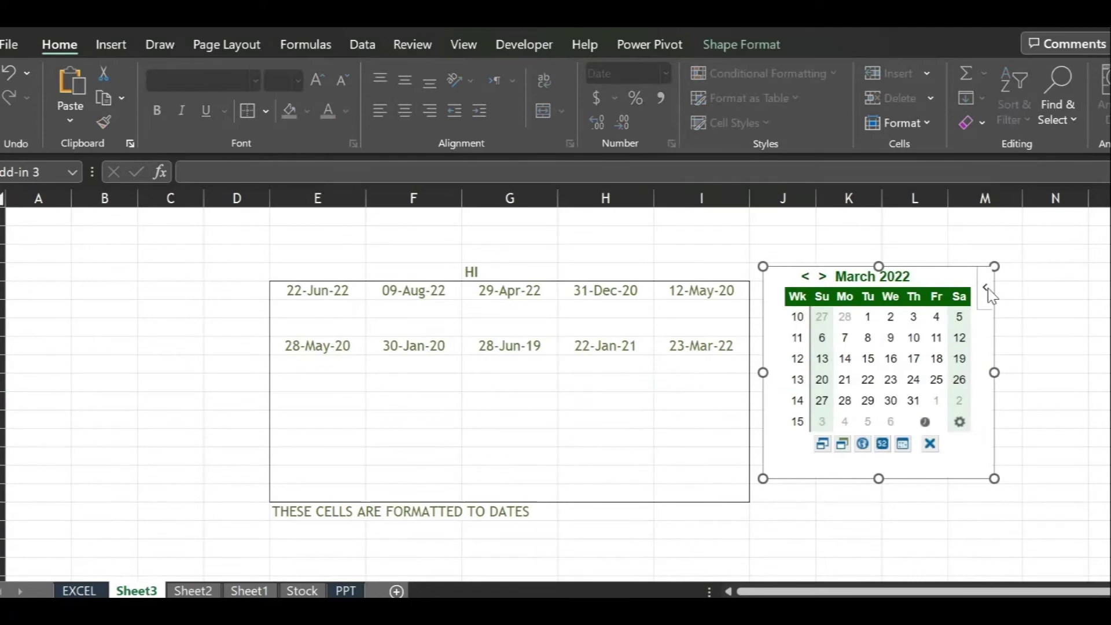
pyautogui.click(986, 288)
pyautogui.click(757, 525)
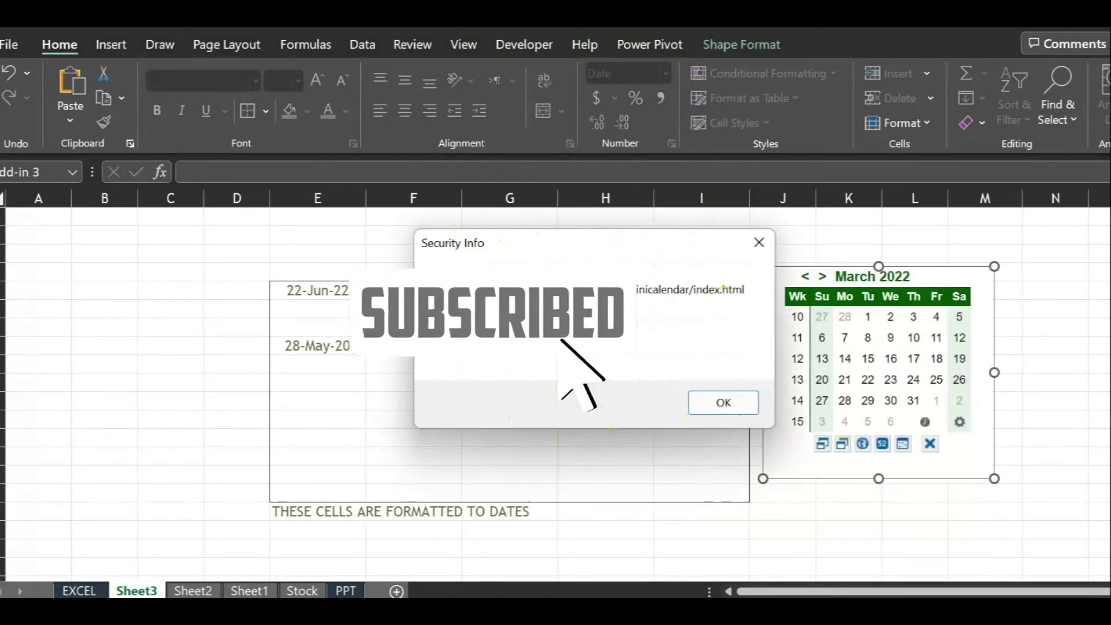
pyautogui.click(724, 402)
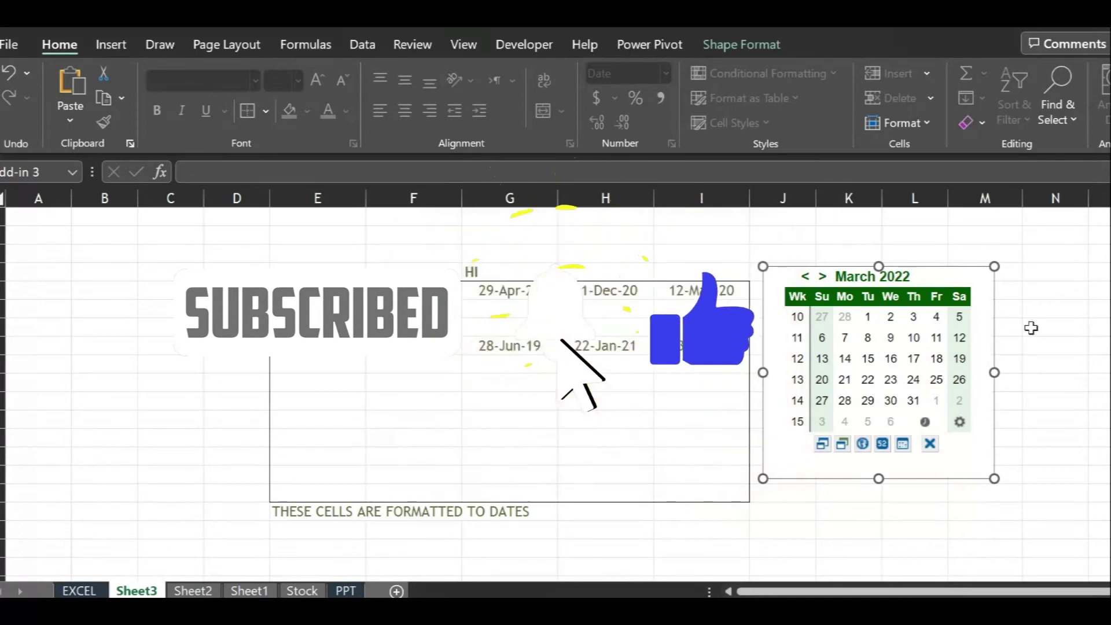
pyautogui.click(987, 288)
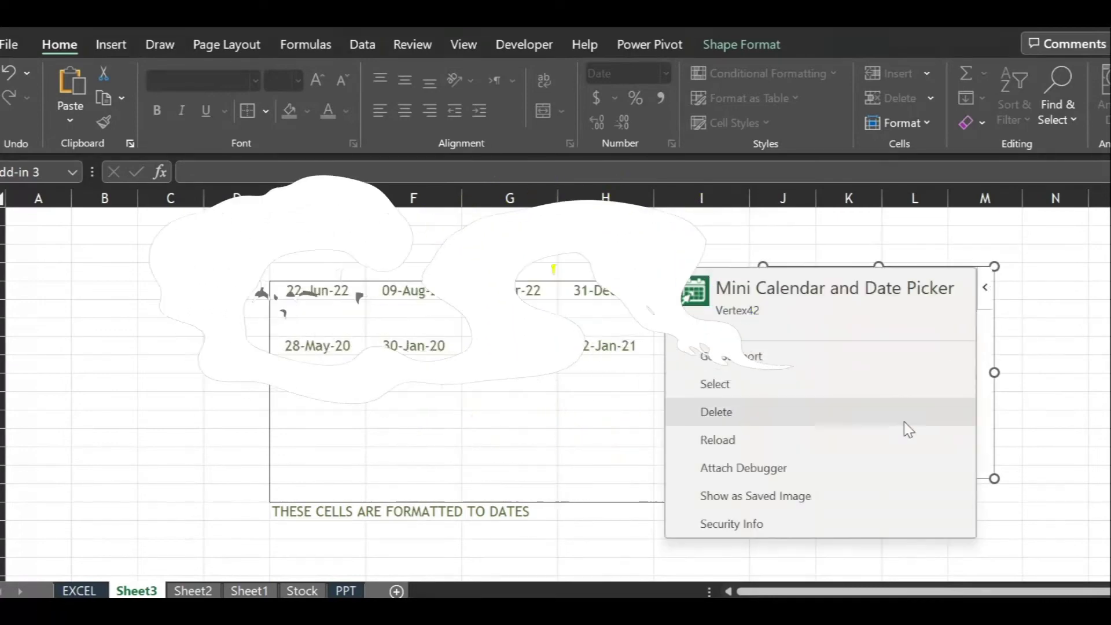
pyautogui.click(809, 382)
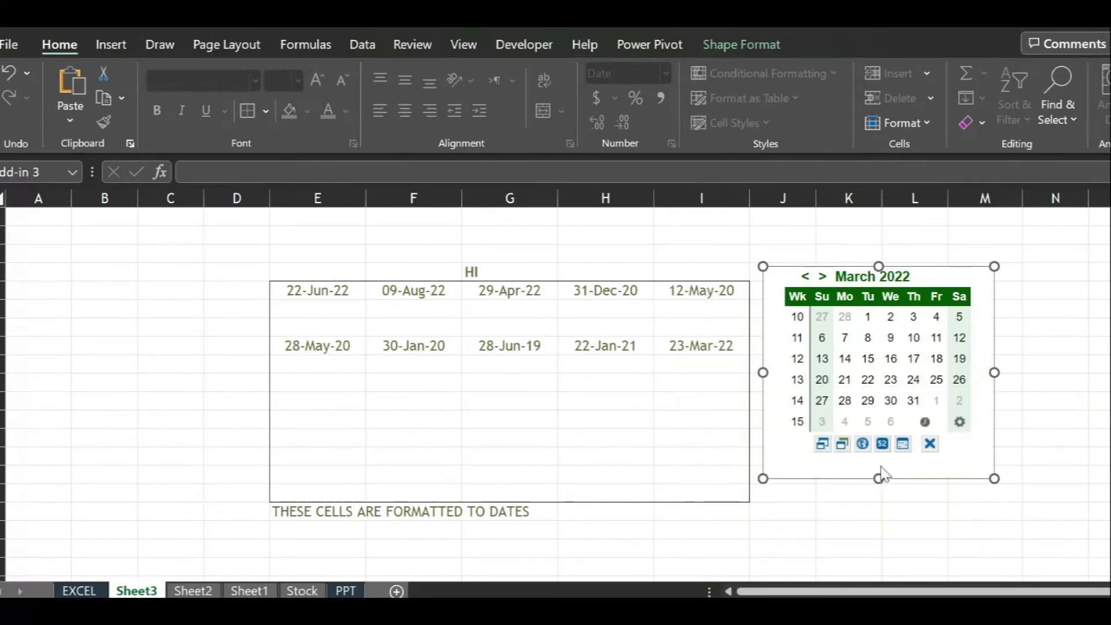
pyautogui.moveTo(161, 364); pyautogui.dragTo(461, 462)
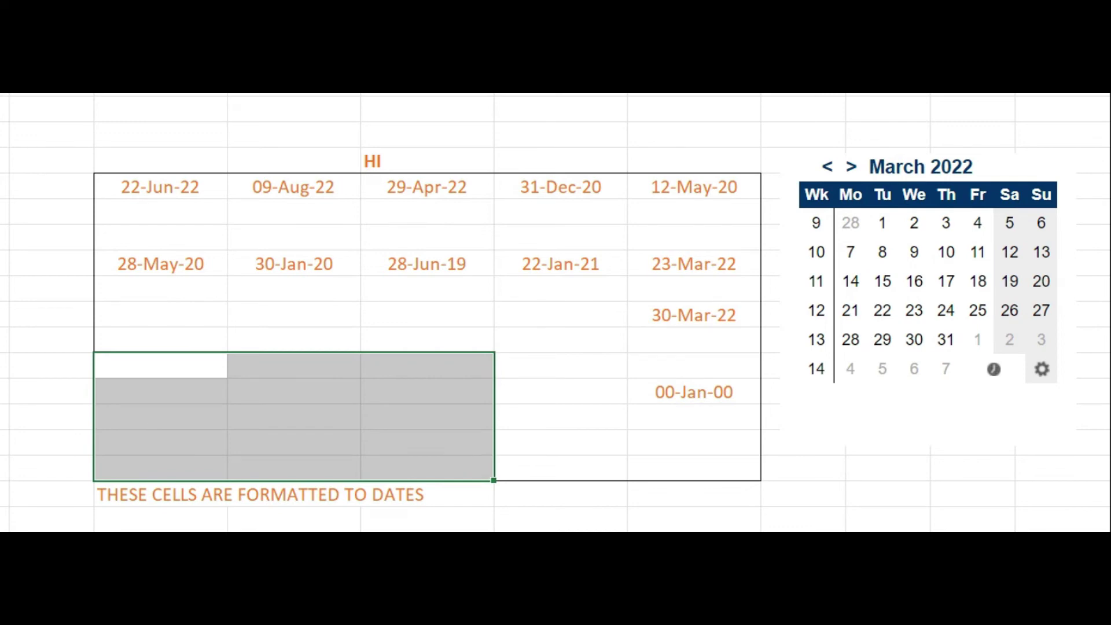
# - Apply the 1:30:55 PM Time format to the selected empty block
pyautogui.hotkey('ctrl', '1')
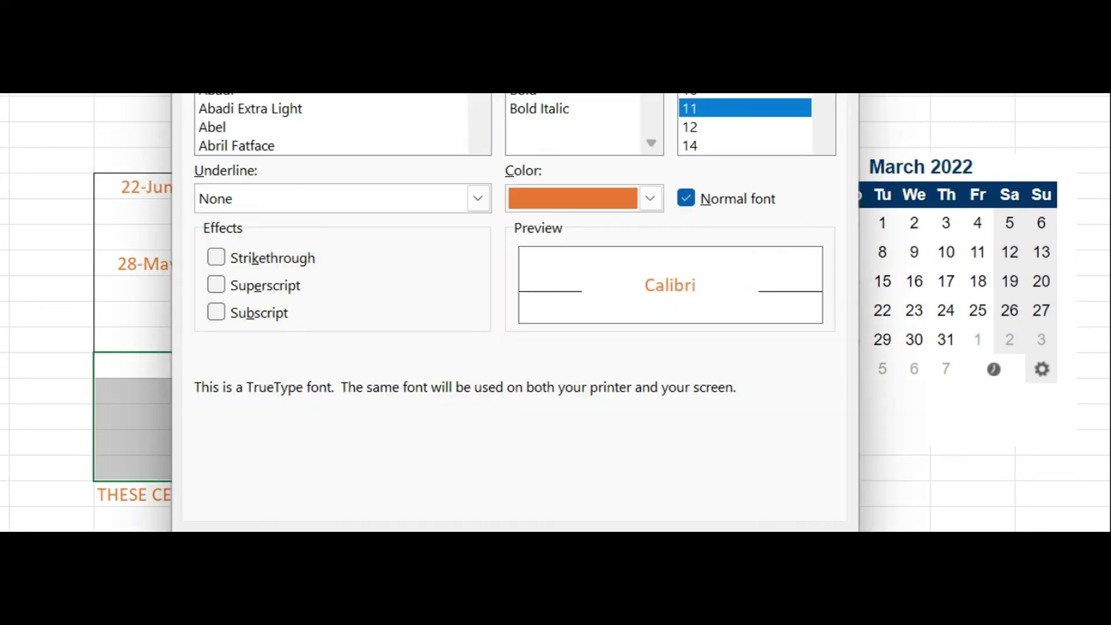
pyautogui.moveTo(508, 0); pyautogui.dragTo(578, 94)
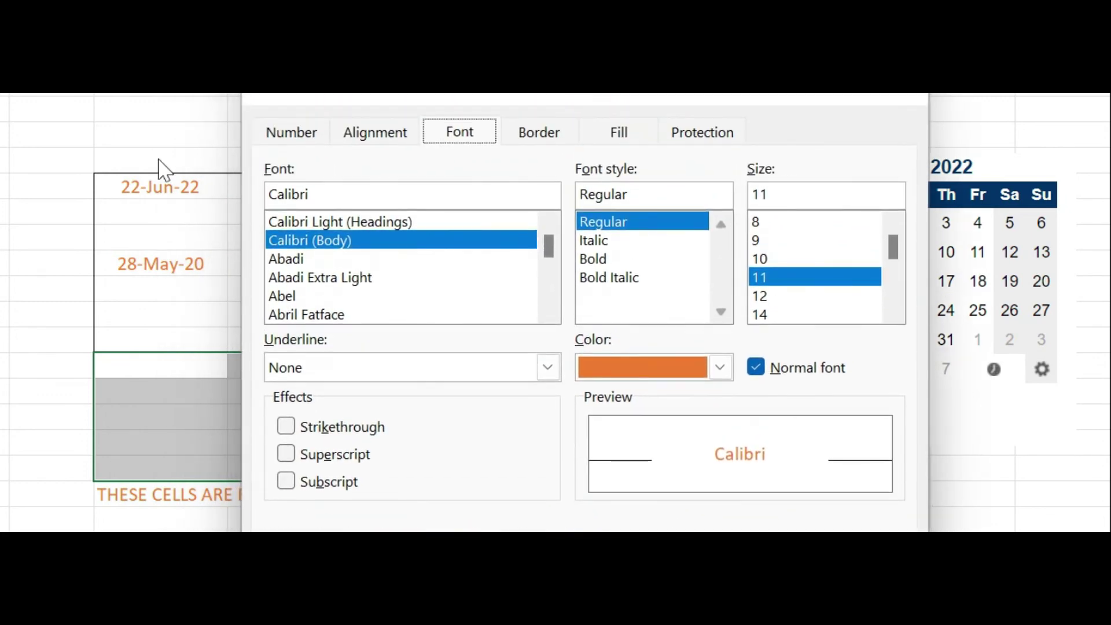
pyautogui.click(284, 142)
pyautogui.click(295, 288)
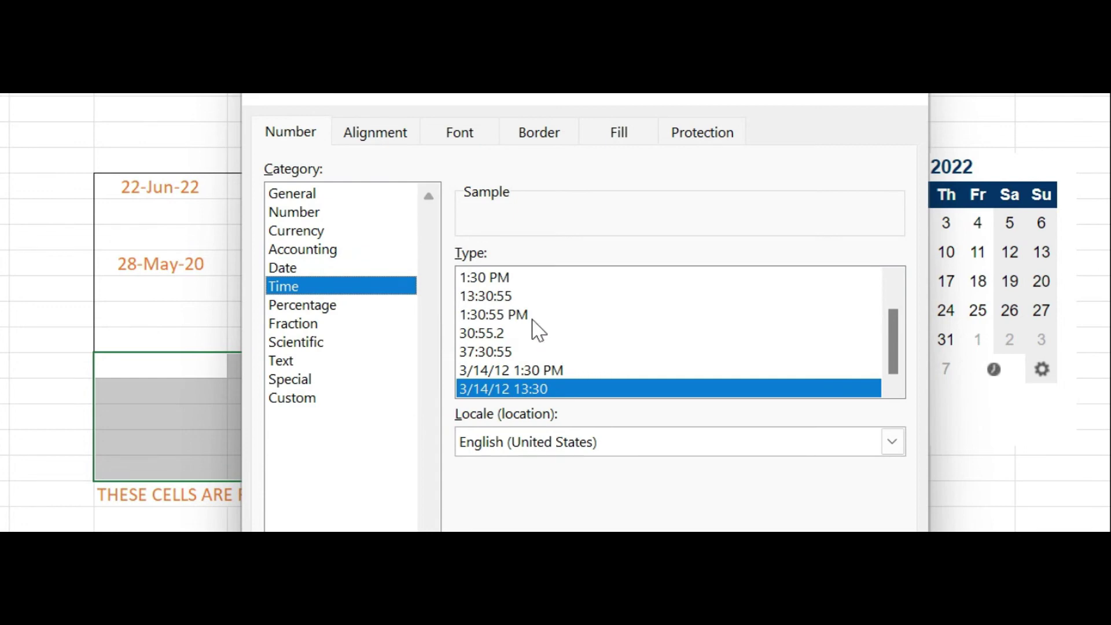
pyautogui.click(521, 317)
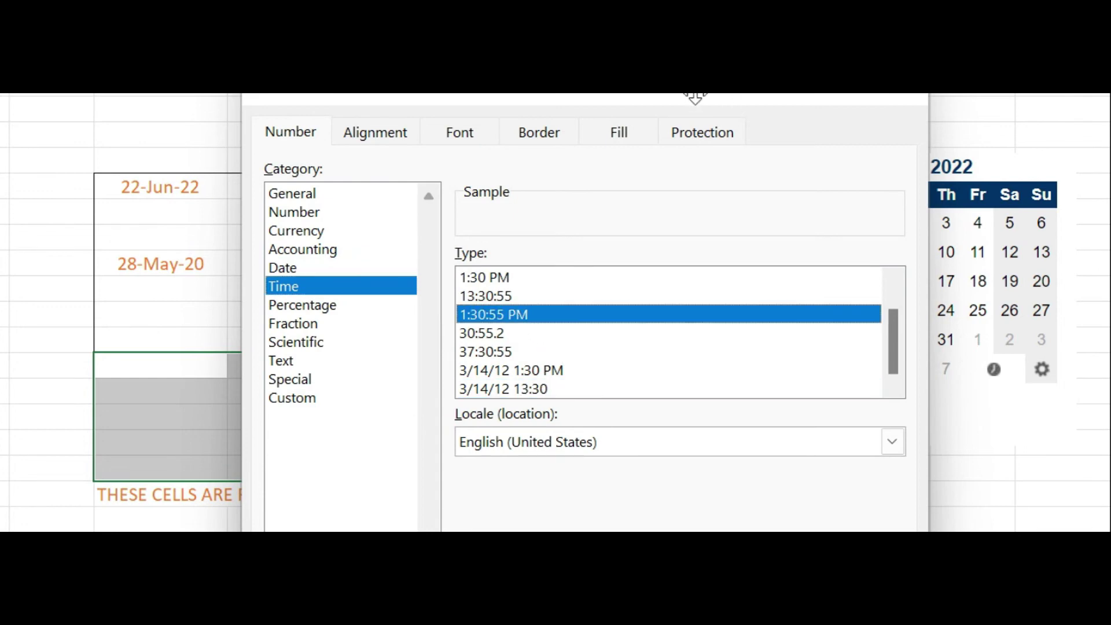
pyautogui.moveTo(692, 99); pyautogui.dragTo(617, 0)
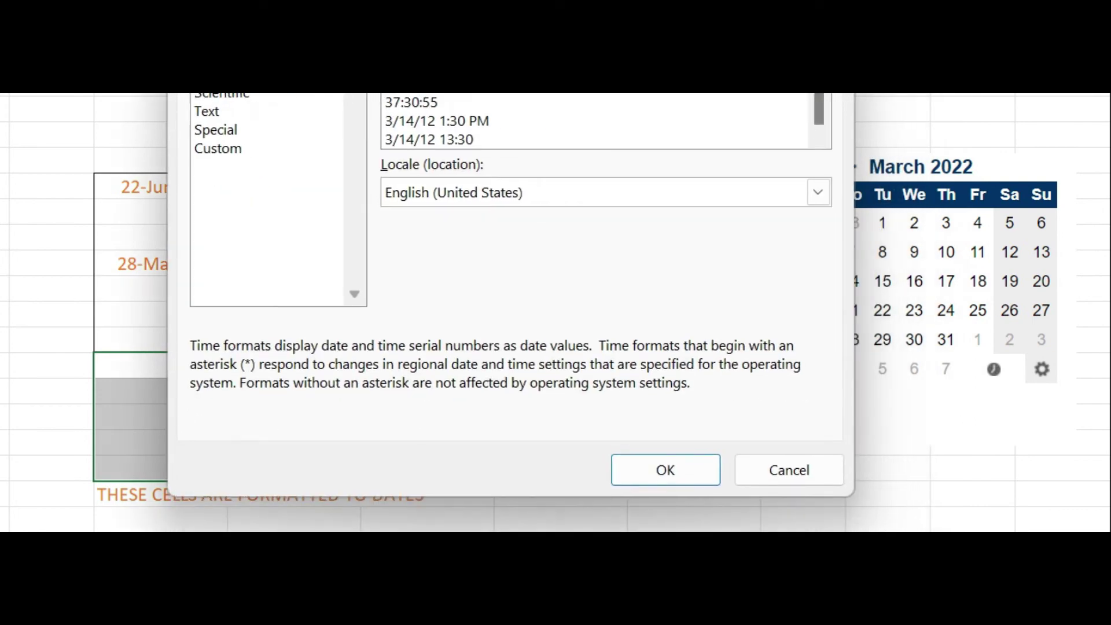
pyautogui.click(679, 480)
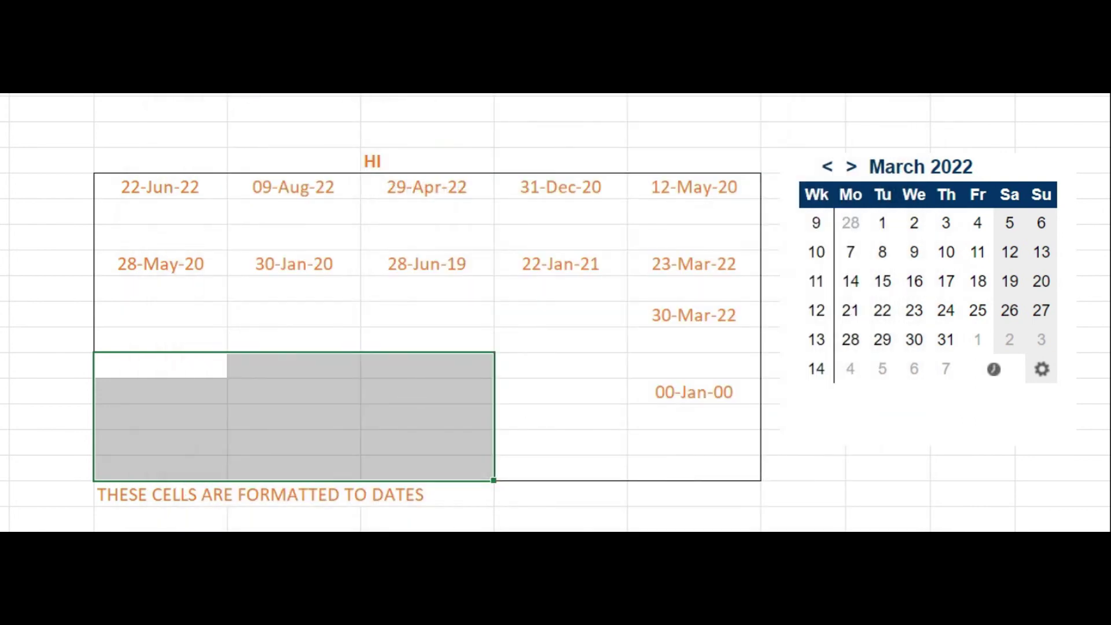
# - Apply Thick Outside Borders around the time block labelled 'THESE CELLS ARE FORMATTED TO TIME'
pyautogui.hotkey('alt', 'h')
pyautogui.press('b')
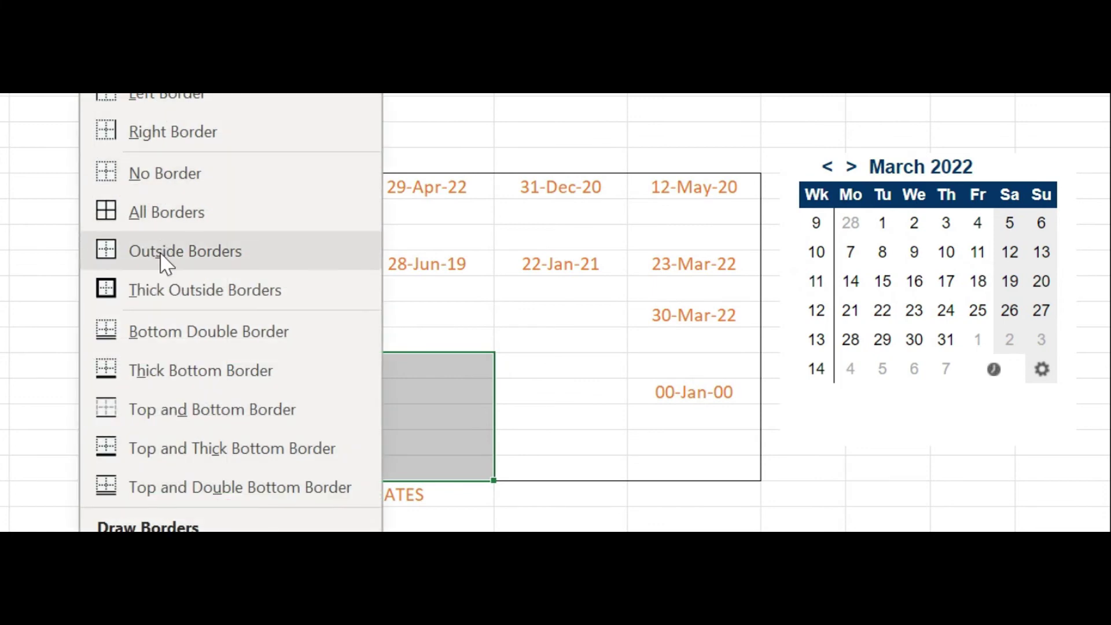
pyautogui.click(175, 288)
pyautogui.keyDown('shift'); pyautogui.click(435, 495); pyautogui.keyUp('shift')
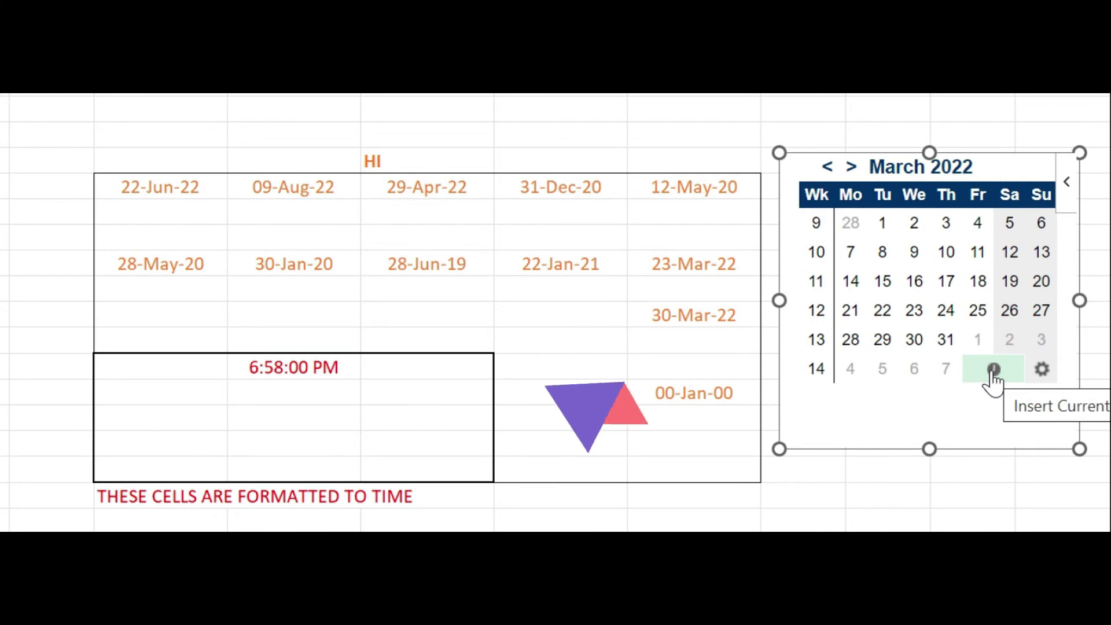
# - Insert the current time, 6:58:00 PM, into two more empty cells of the block
pyautogui.click(330, 414)
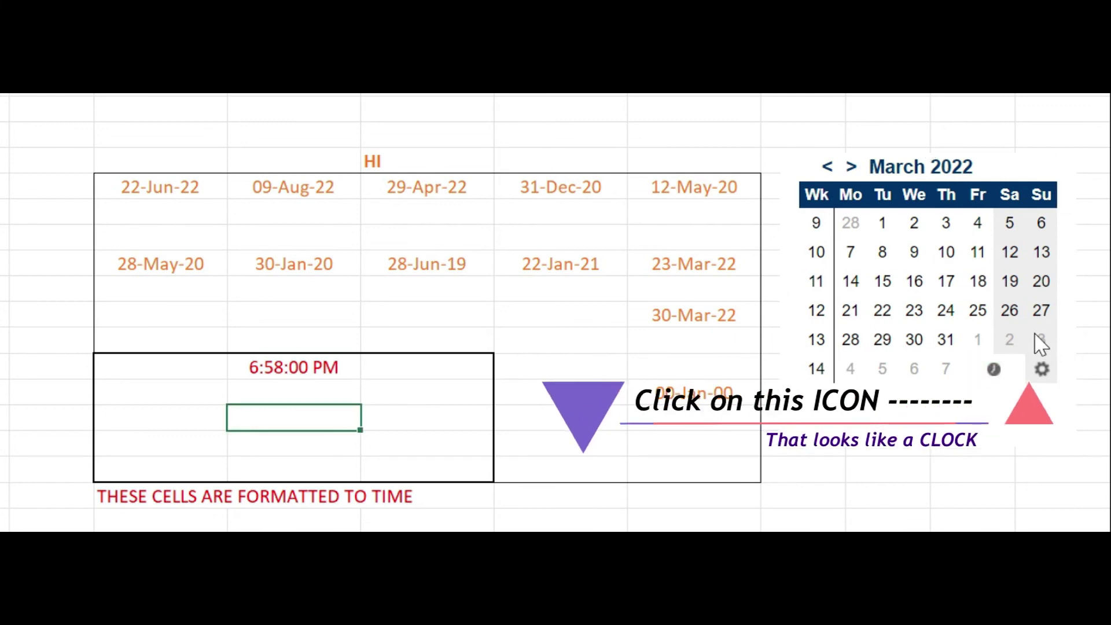
pyautogui.click(993, 370)
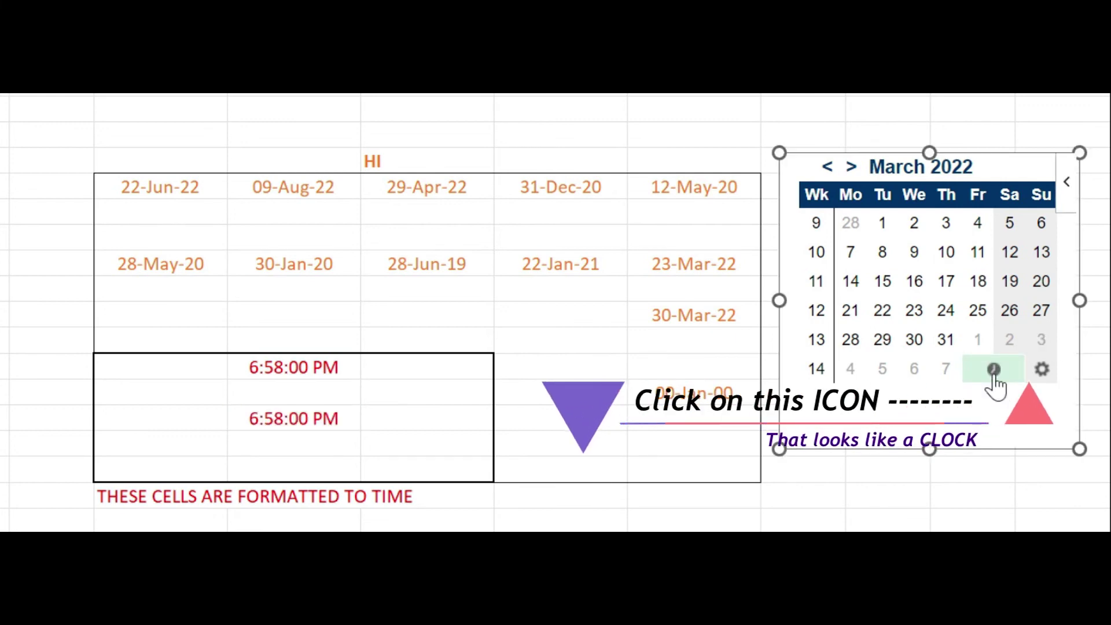
pyautogui.click(437, 388)
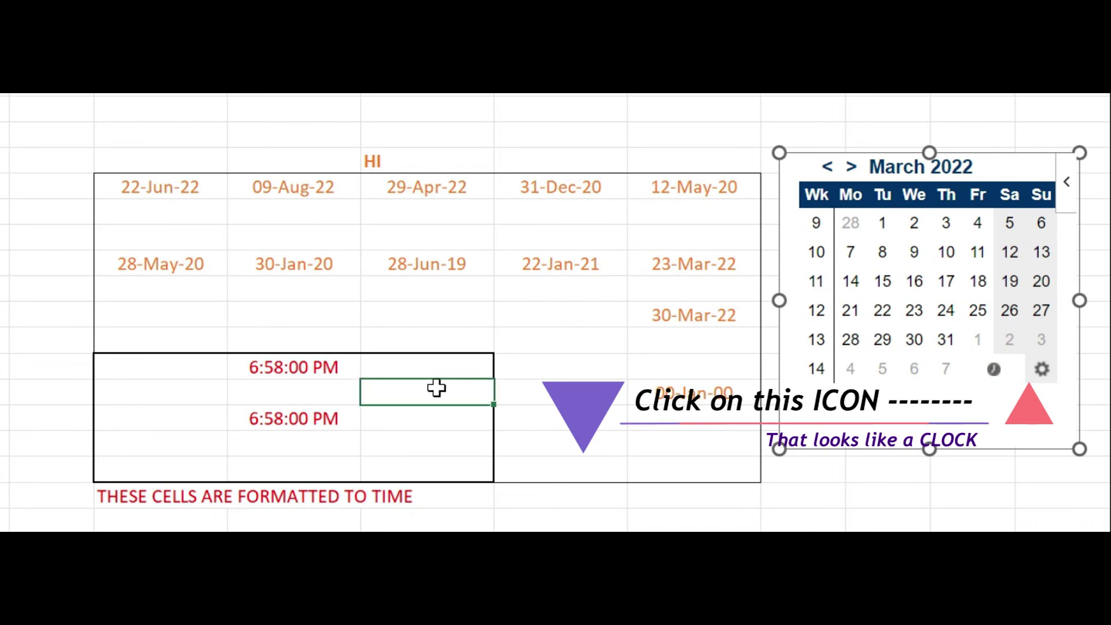
pyautogui.click(995, 371)
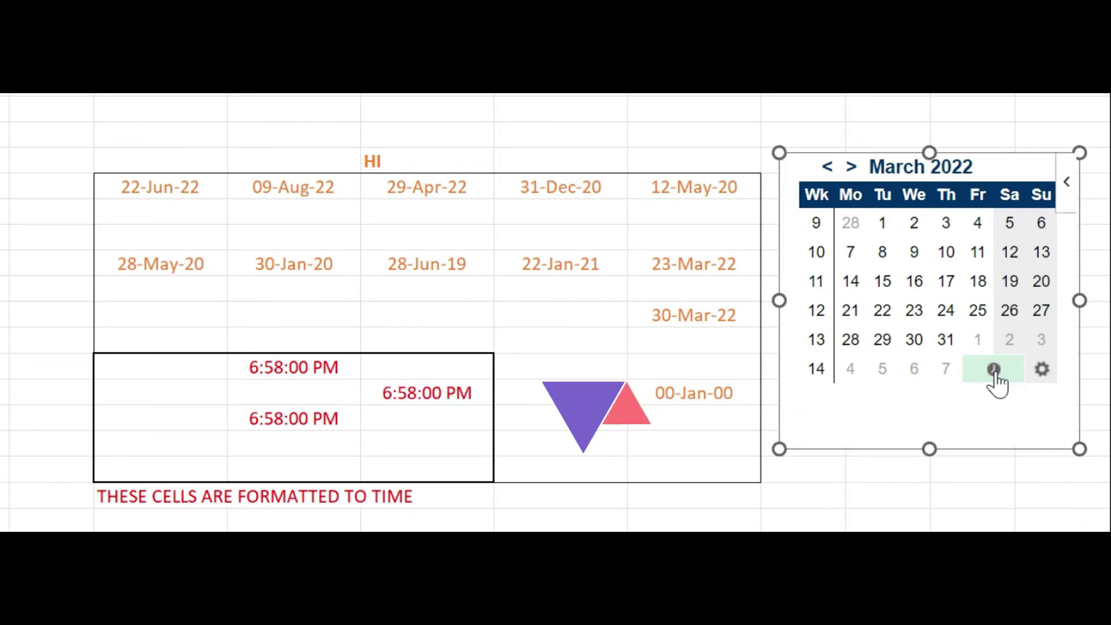
# - Insert 6:59:00 PM into the first-column cell, then reveal the Mini Calendar's gear options
pyautogui.click(208, 399)
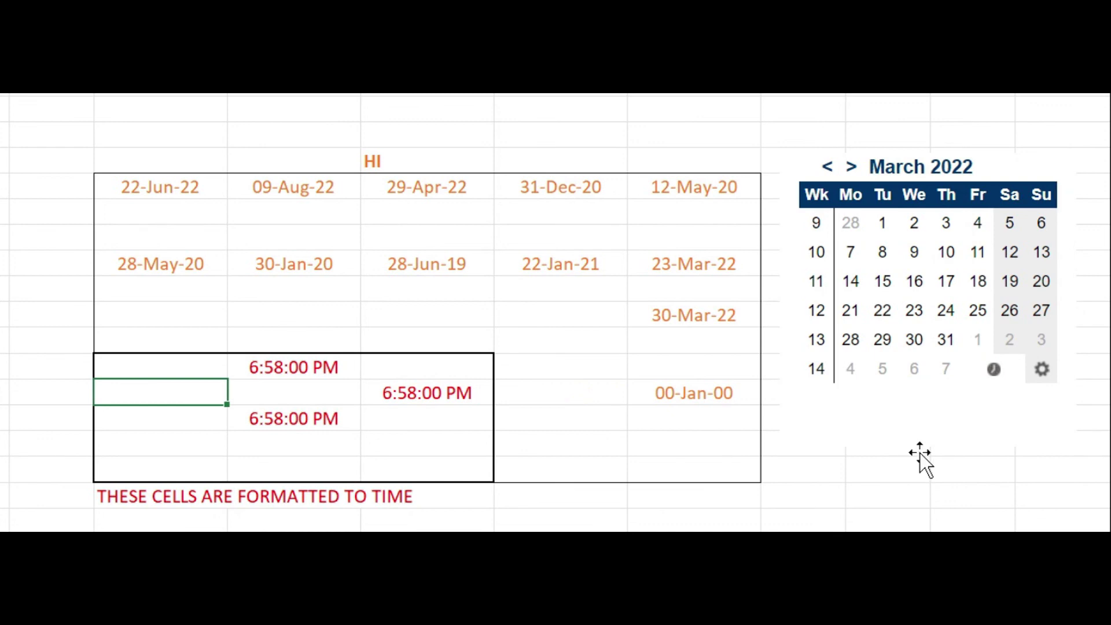
pyautogui.click(995, 371)
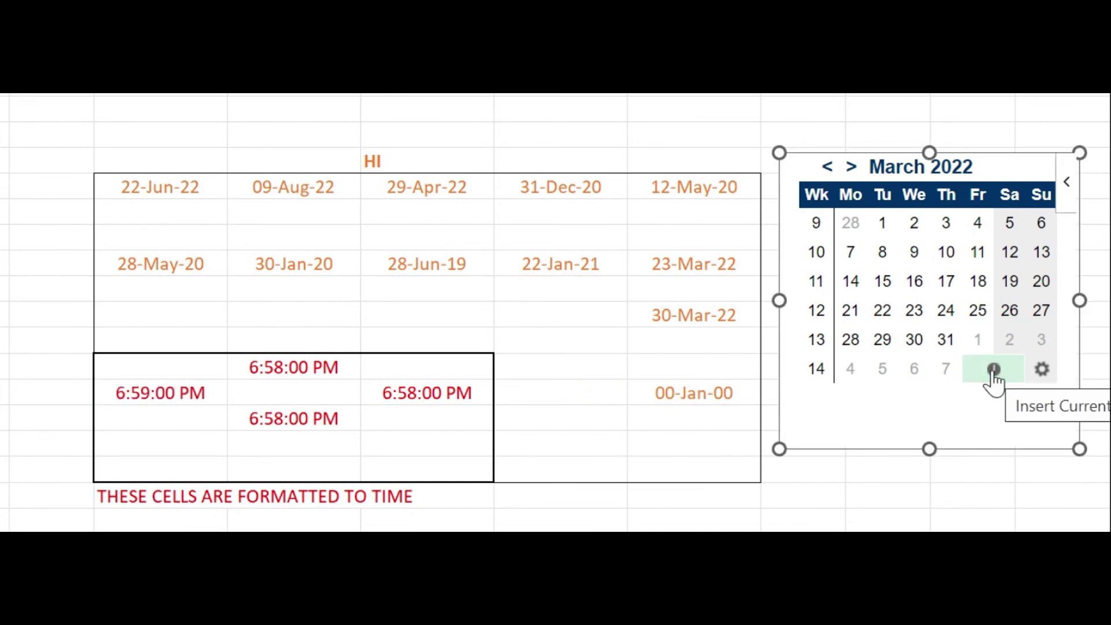
pyautogui.click(169, 391)
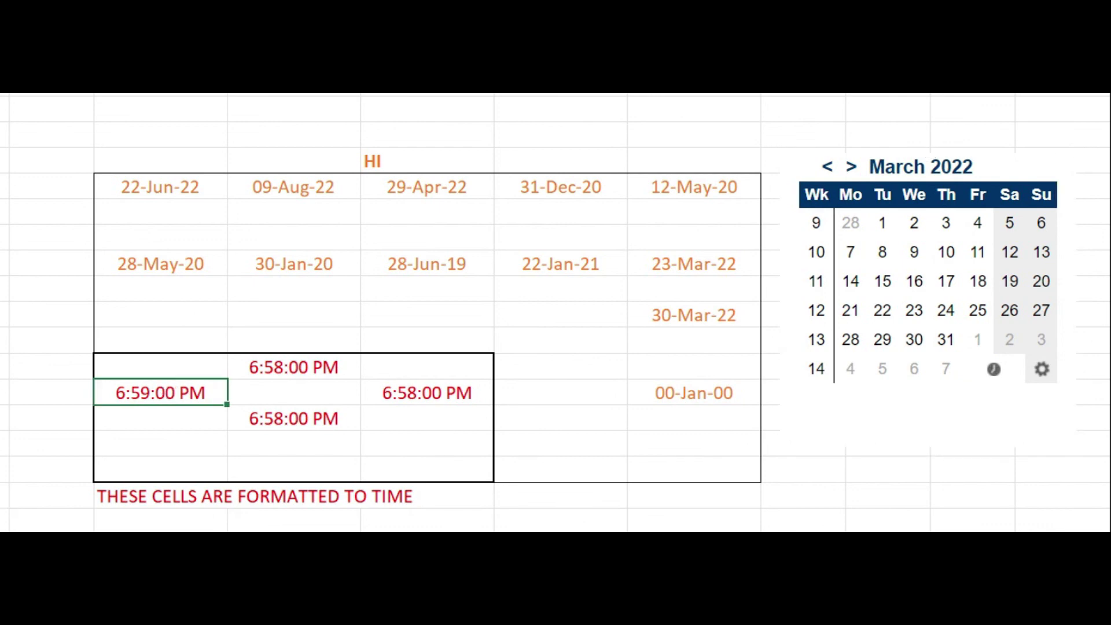
pyautogui.click(1045, 376)
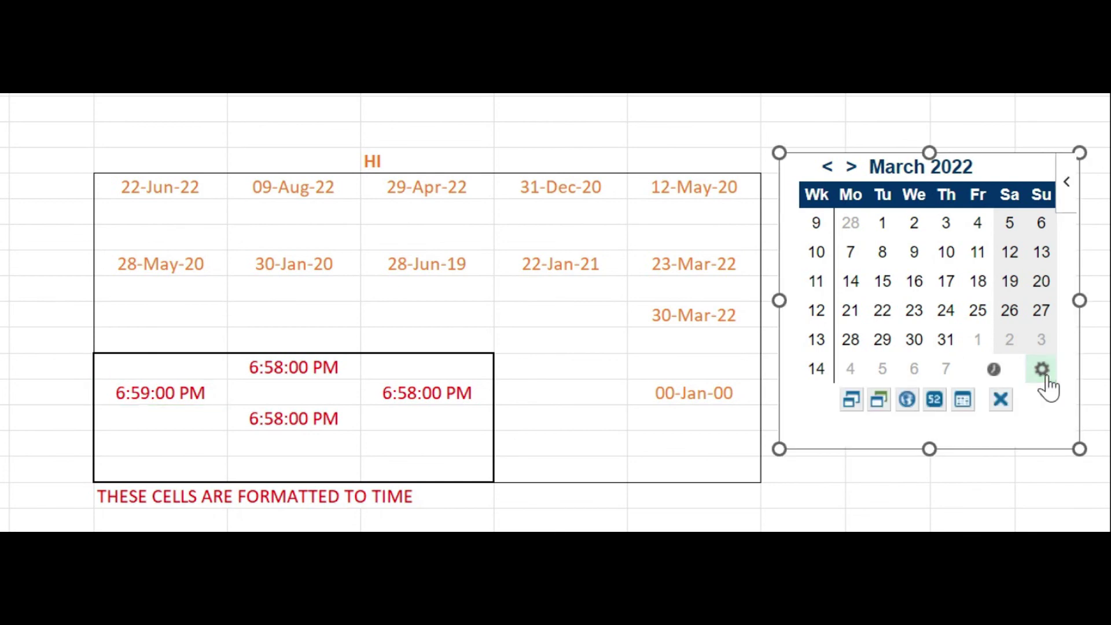